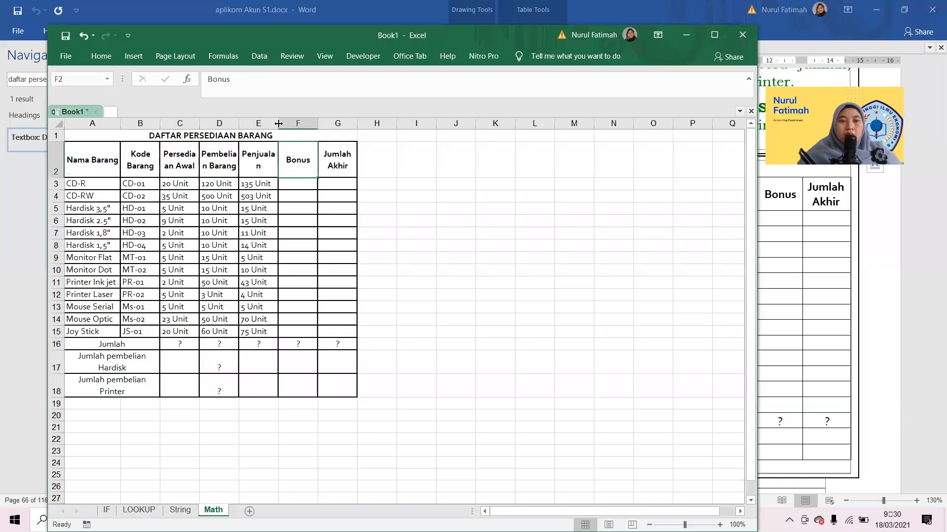
# Examine the inventory table's Bonus header, total rows with question marks and unit-suffixed figures on the Math sheet.
pyautogui.click(296, 146)
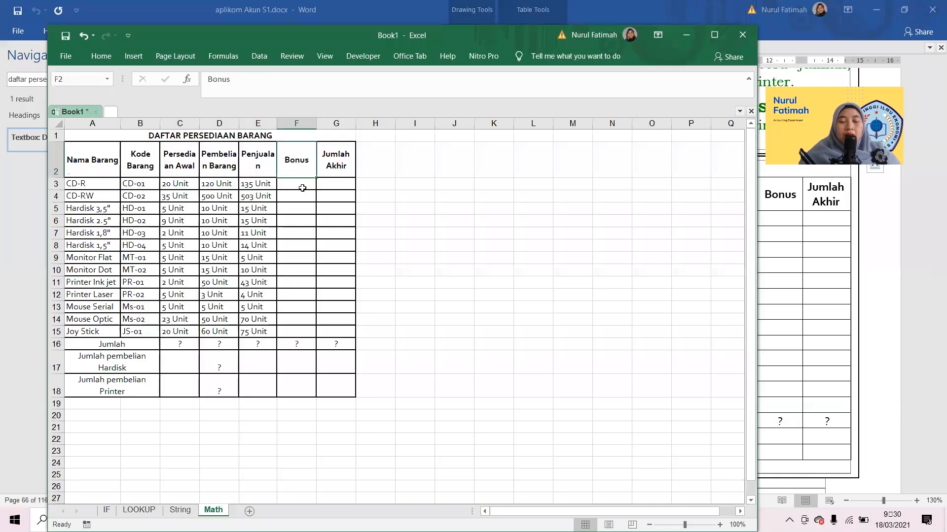
pyautogui.click(176, 343)
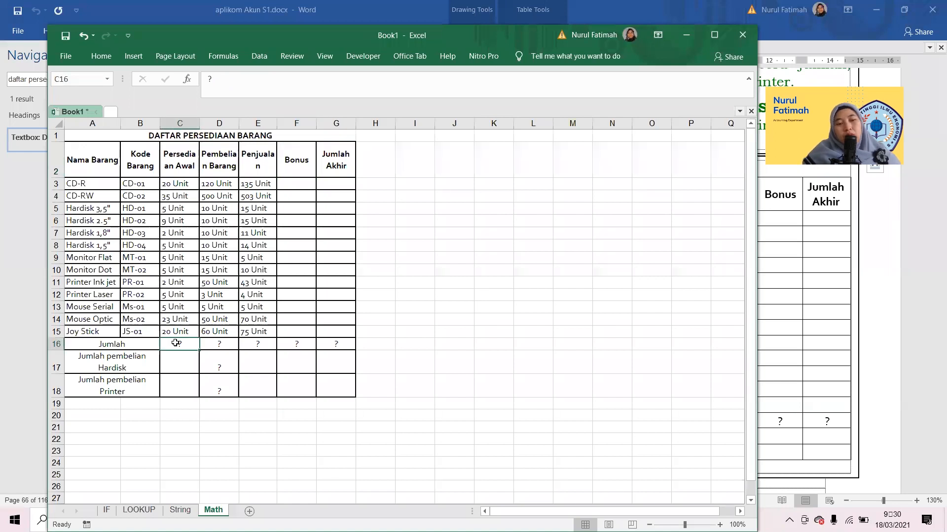
pyautogui.press('Right')
pyautogui.press('Right')
pyautogui.press('Down')
pyautogui.press('Left')
pyautogui.press('Left')
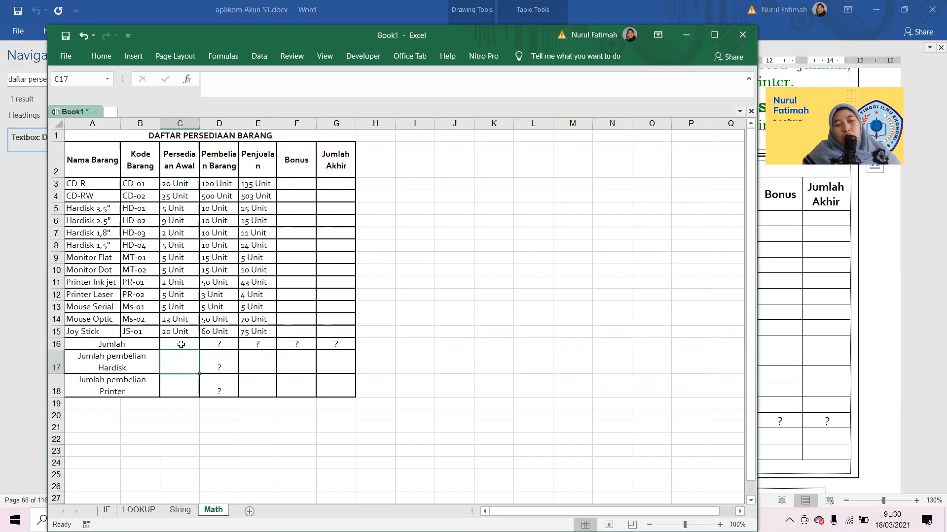
pyautogui.click(181, 345)
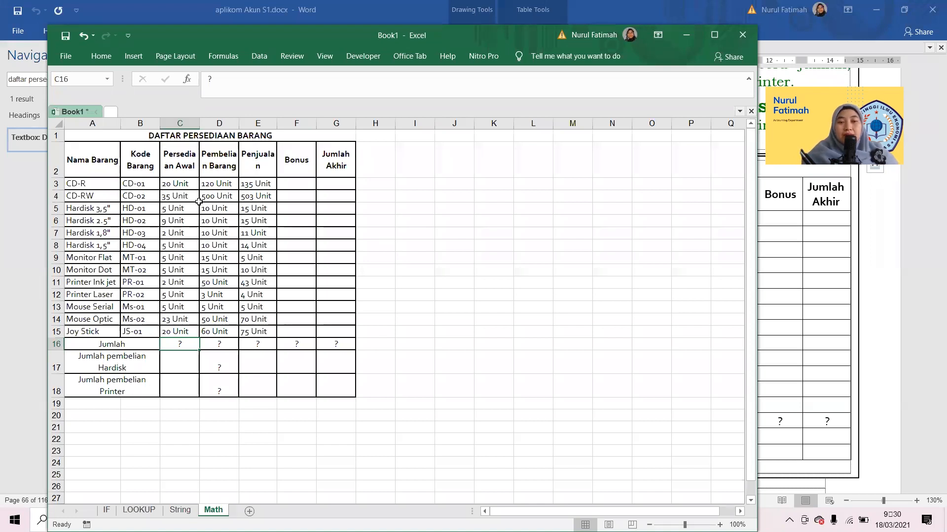
pyautogui.click(256, 187)
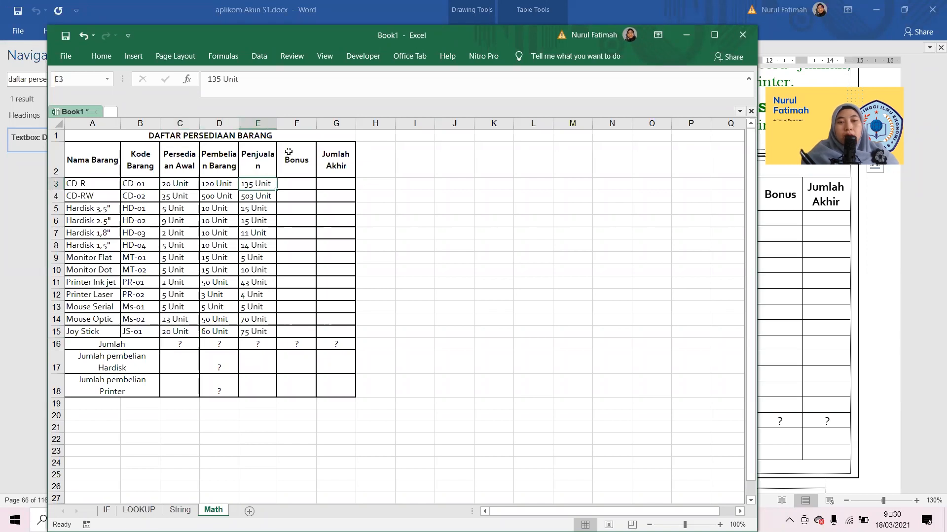
# Append "(Unit)" to the Persediaan Awal, Pembelian Barang and Penjualan headers in row 2.
pyautogui.click(178, 183)
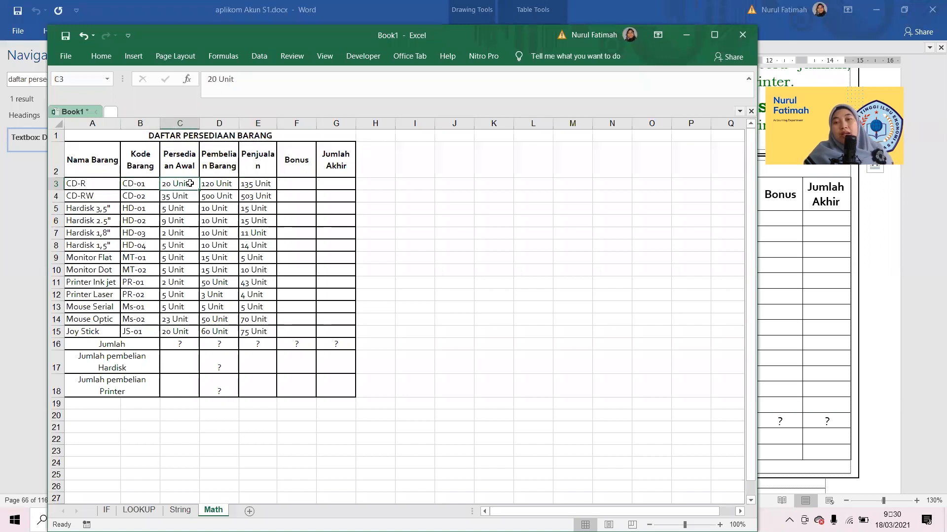
pyautogui.press('Up')
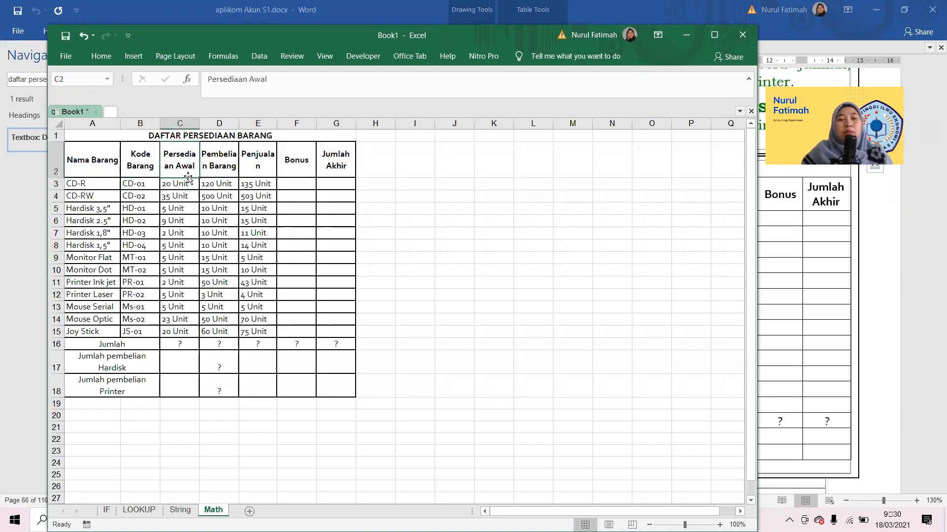
pyautogui.click(283, 80)
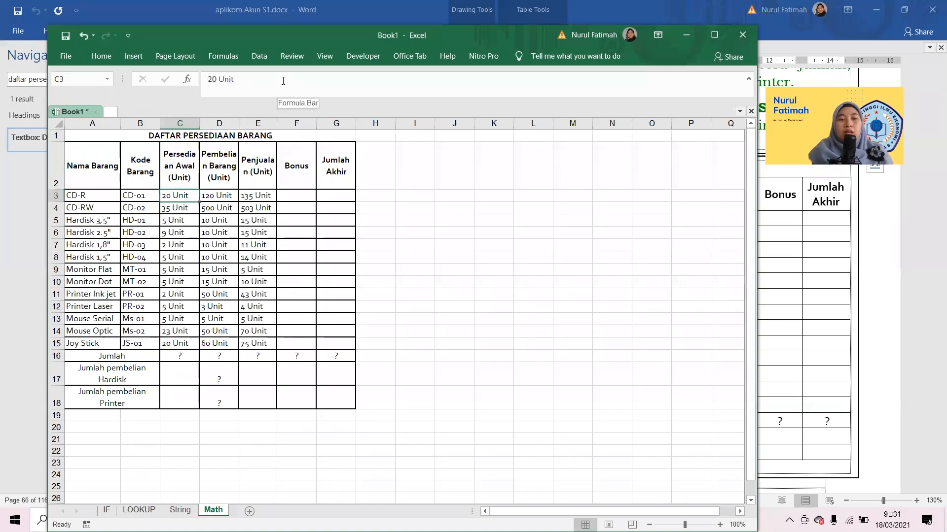
# Remove the text "Unit" from all figures in C3:E15 by replacing it with nothing.
pyautogui.hotkey('shift', 'Right')
pyautogui.hotkey('shift', 'Right')
pyautogui.hotkey('shift', 'Down')
pyautogui.hotkey('shift', 'Down')
pyautogui.hotkey('shift', 'Down')
pyautogui.hotkey('shift', 'Down')
pyautogui.hotkey('shift', 'Down')
pyautogui.hotkey('shift', 'Down')
pyautogui.hotkey('shift', 'Down')
pyautogui.hotkey('shift', 'Down')
pyautogui.hotkey('shift', 'Down')
pyautogui.hotkey('shift', 'Down')
pyautogui.hotkey('shift', 'Down')
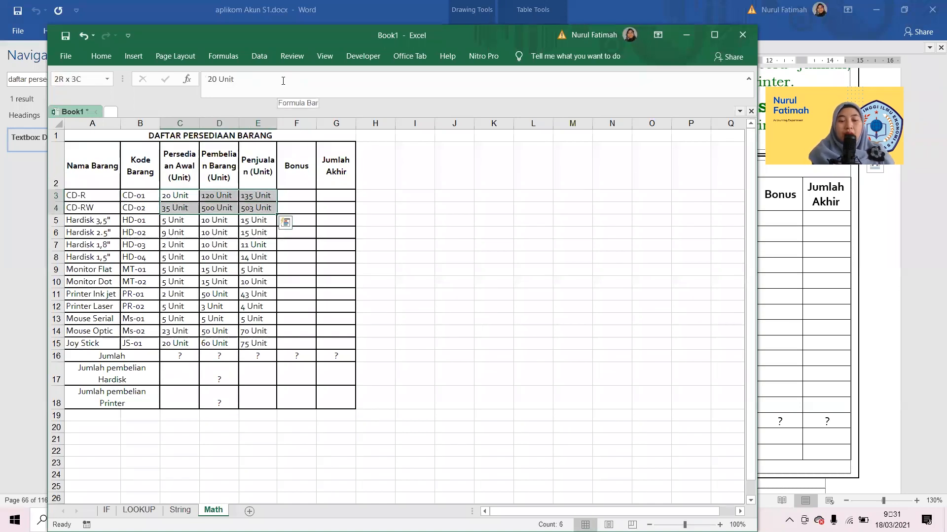
pyautogui.hotkey('shift', 'Down')
pyautogui.hotkey('ctrl', 'f')
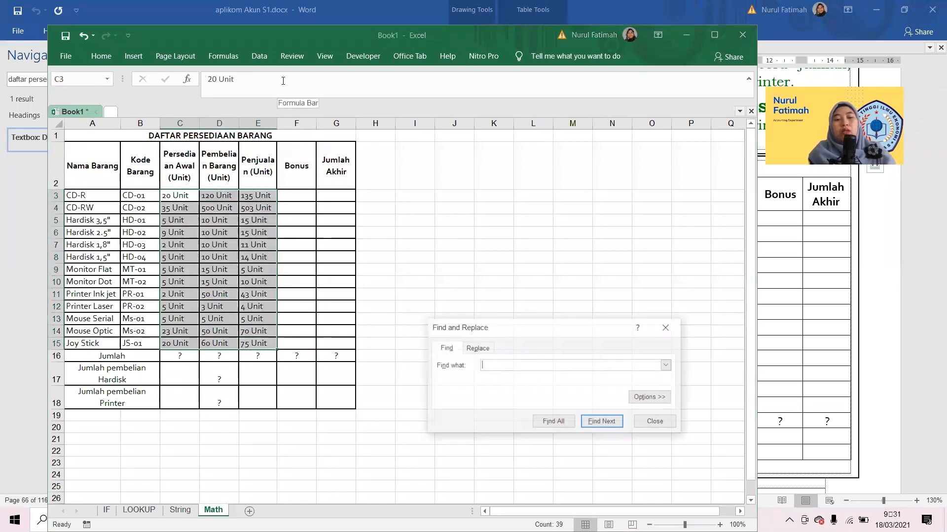
pyautogui.write('U')
pyautogui.hotkey('ctrl', 'h')
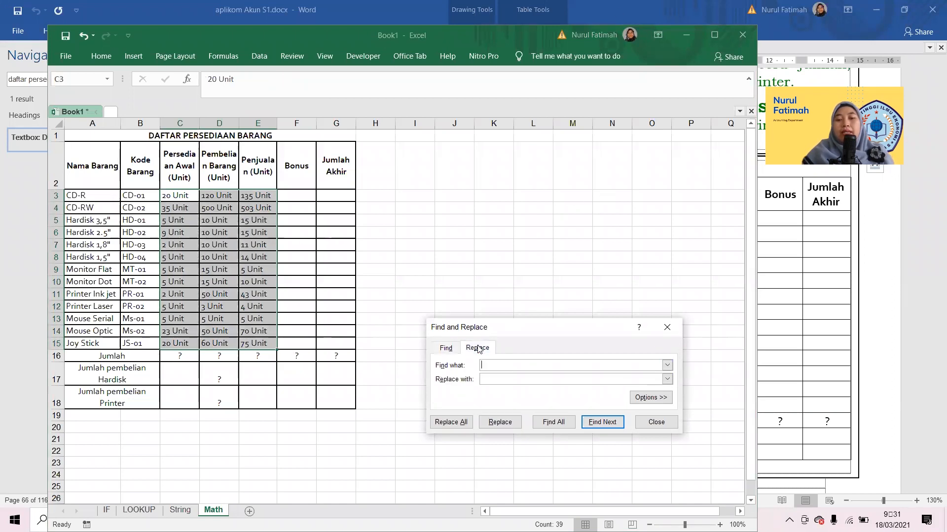
pyautogui.write('nit')
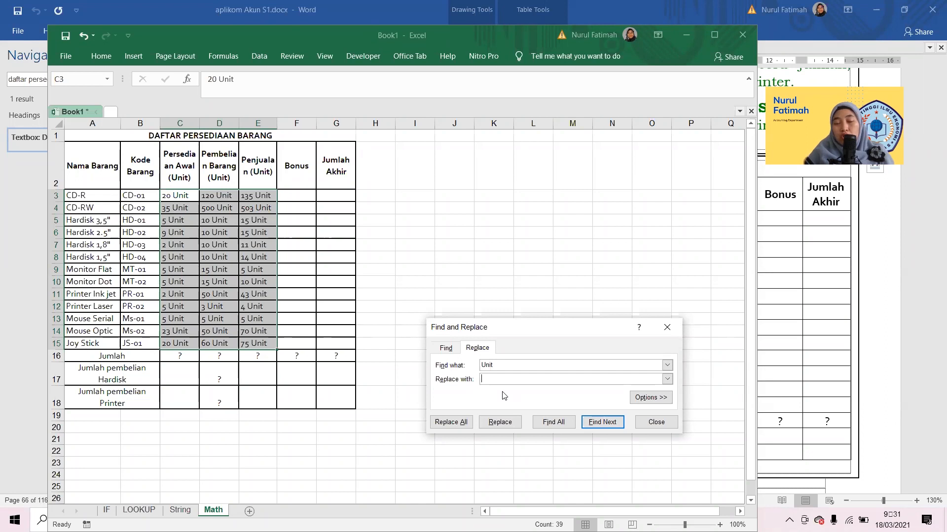
pyautogui.hotkey('alt', 'a')
pyautogui.press('Return')
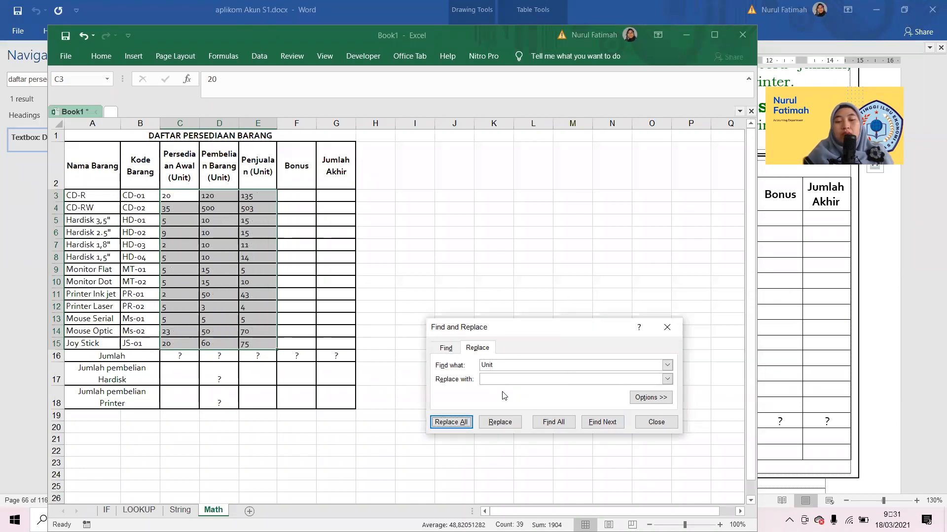
pyautogui.press('Escape')
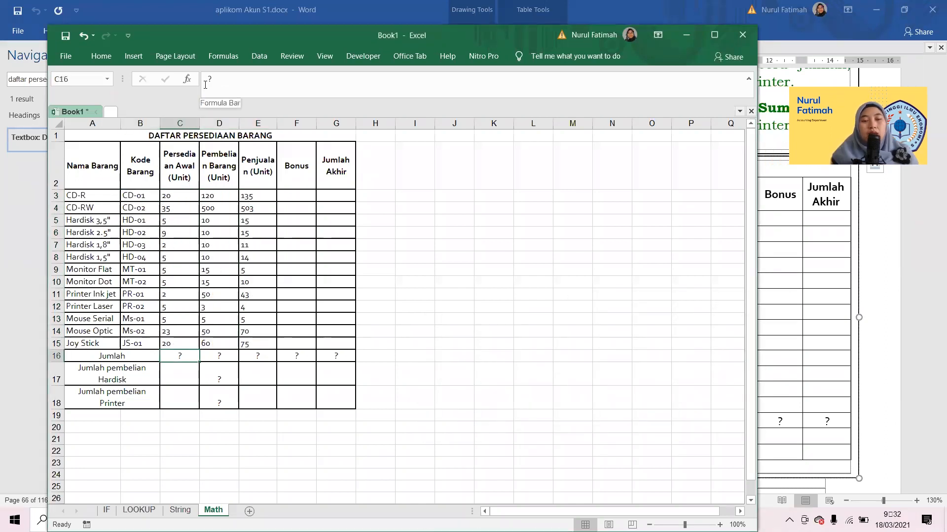
# Clear the question marks from the Jumlah rows in C16:G18 and select cell C16.
pyautogui.hotkey('shift', 'Right')
pyautogui.hotkey('shift', 'Right')
pyautogui.hotkey('shift', 'Right')
pyautogui.hotkey('shift', 'Right')
pyautogui.hotkey('shift', 'Down')
pyautogui.hotkey('shift', 'Down')
pyautogui.hotkey('shift', 'Down')
pyautogui.hotkey('shift', 'Up')
pyautogui.press('Delete')
pyautogui.click(176, 353)
pyautogui.press('Left')
pyautogui.click(175, 353)
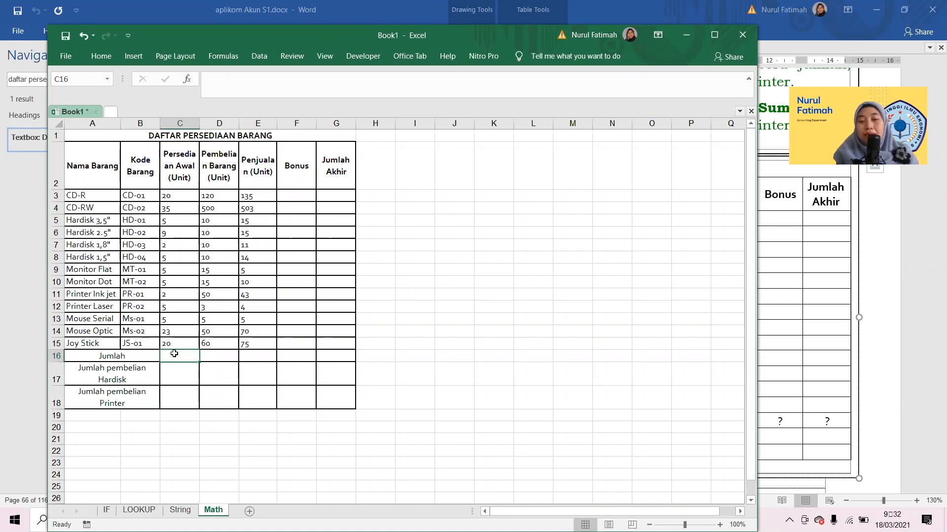
pyautogui.write('=')
pyautogui.press('Escape')
pyautogui.press('alt')
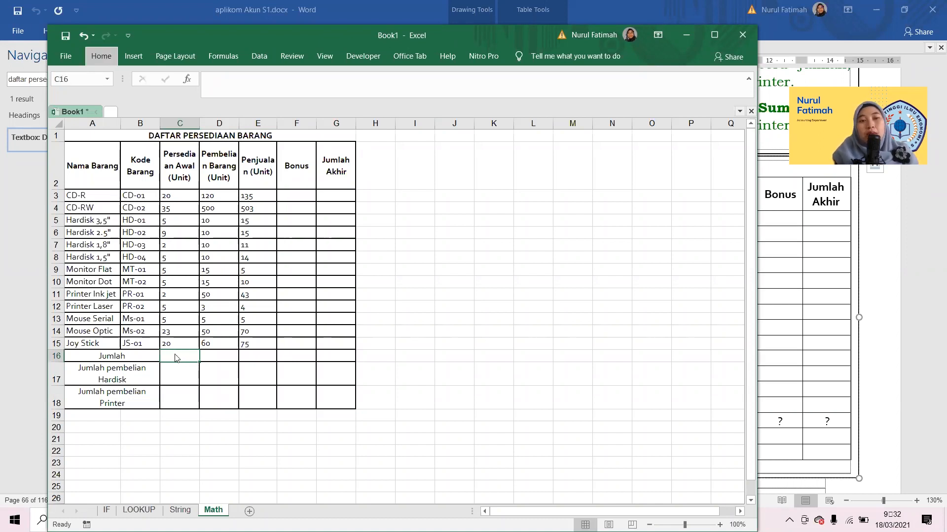
pyautogui.press('alt')
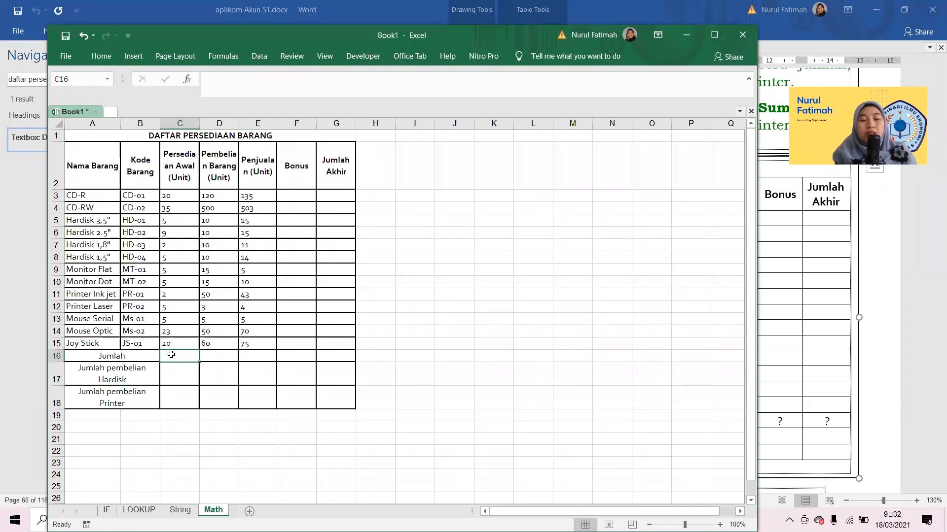
# Total the Persediaan Awal column in C16 with a SUM of C3:C15 and fill the formula across to E16.
pyautogui.write('=sum')
pyautogui.press('Tab')
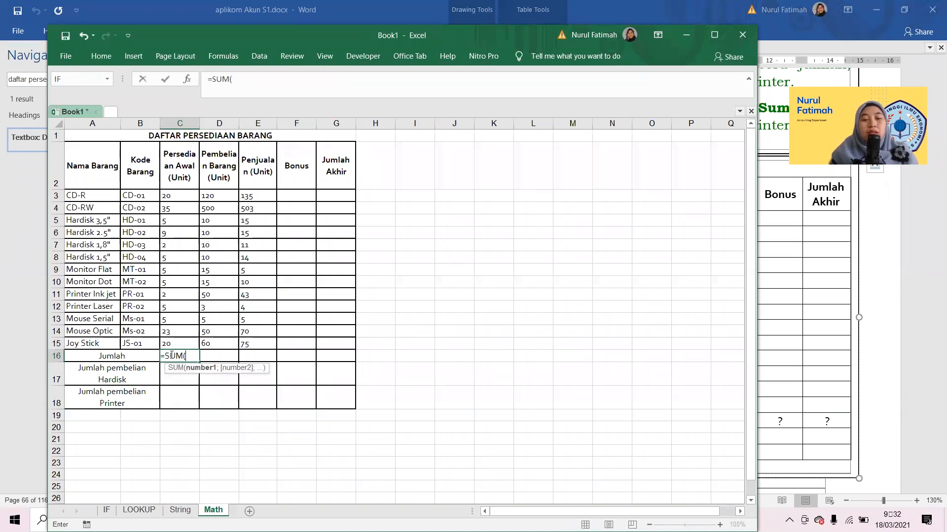
pyautogui.moveTo(172, 197); pyautogui.dragTo(176, 344)
pyautogui.press('Return')
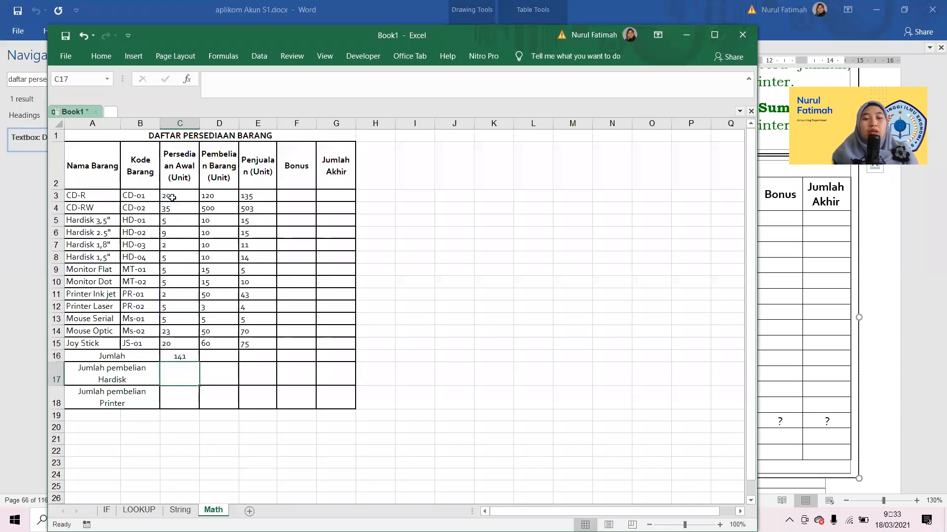
pyautogui.moveTo(199, 363); pyautogui.dragTo(268, 349)
pyautogui.press('Down')
pyautogui.press('Up')
pyautogui.press('Down')
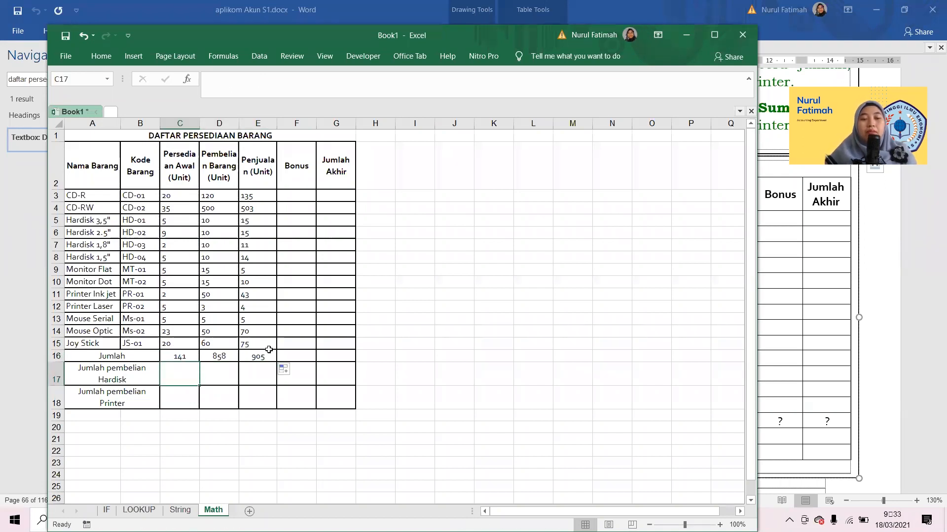
pyautogui.click(91, 377)
pyautogui.press('Down')
pyautogui.press('Up')
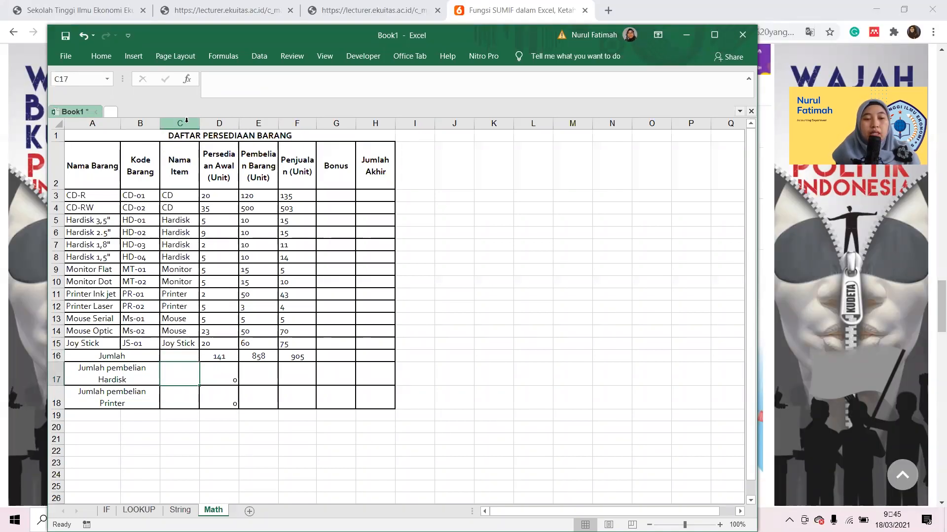
# Replace D17's formula with =SUMIF(C3:C15;"Hardisk";D3:D15) and fill it across to F17.
pyautogui.press('Right')
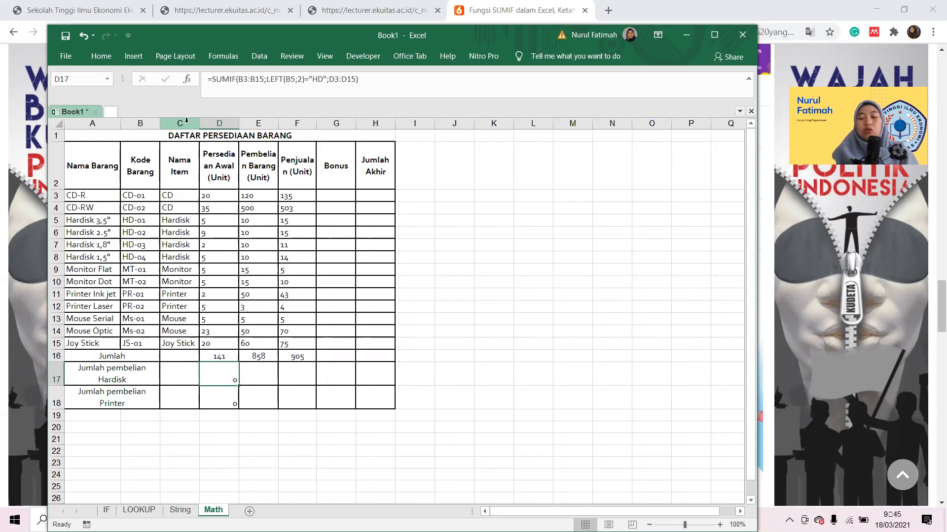
pyautogui.write('=SUMIF(')
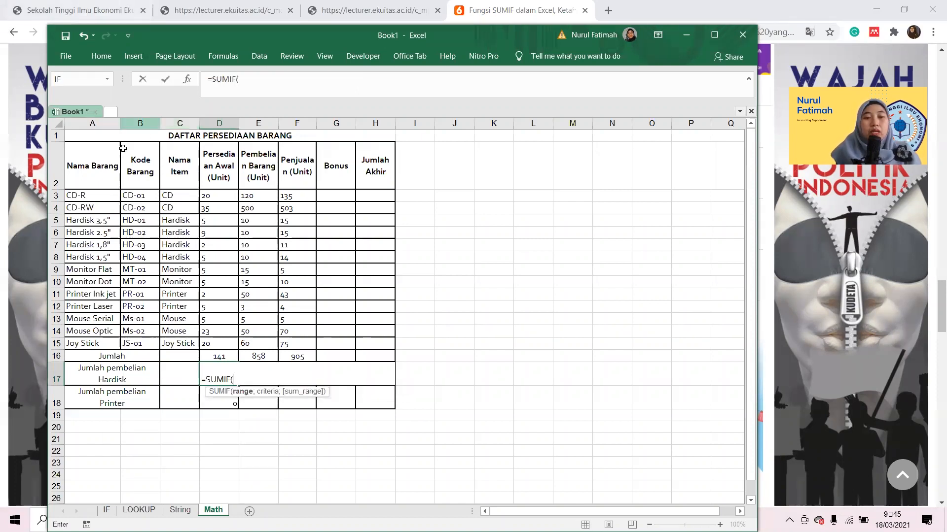
pyautogui.click(175, 195)
pyautogui.hotkey('ctrl', 'shift', 'Down')
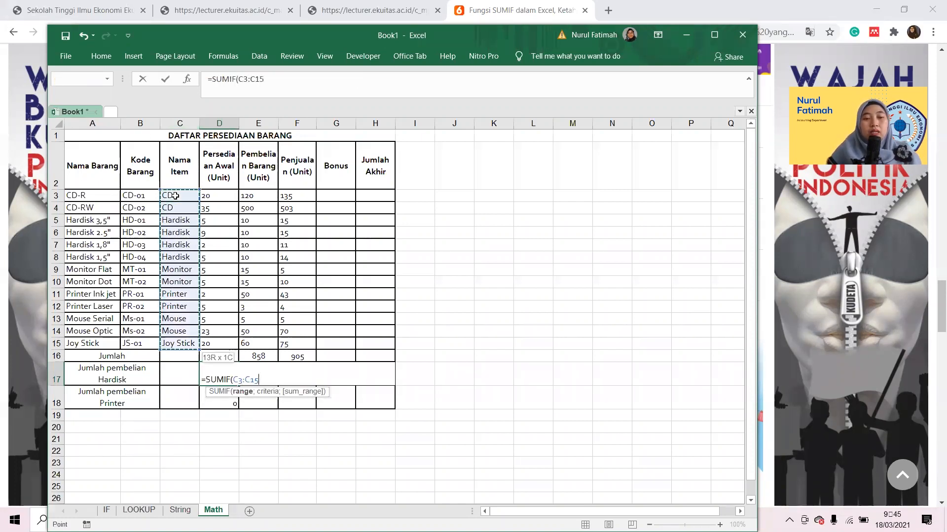
pyautogui.write(';"')
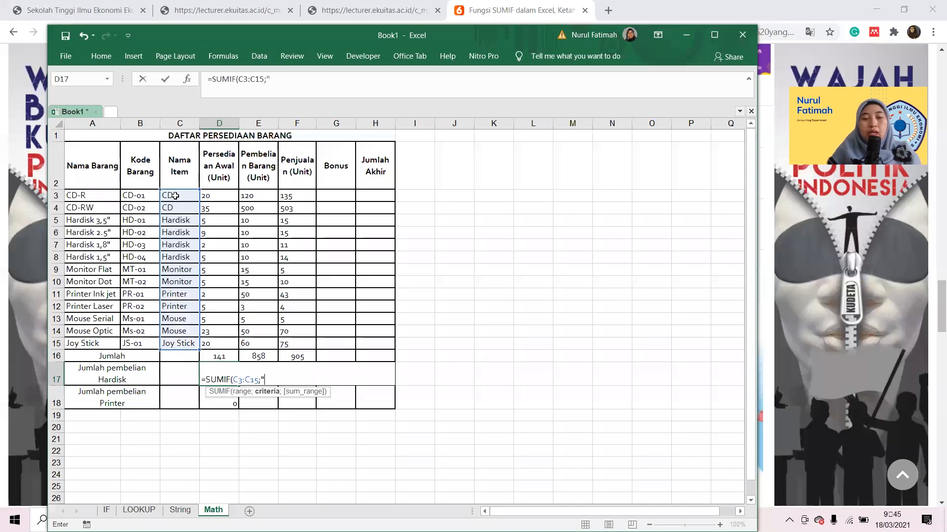
pyautogui.write('Hardisk";')
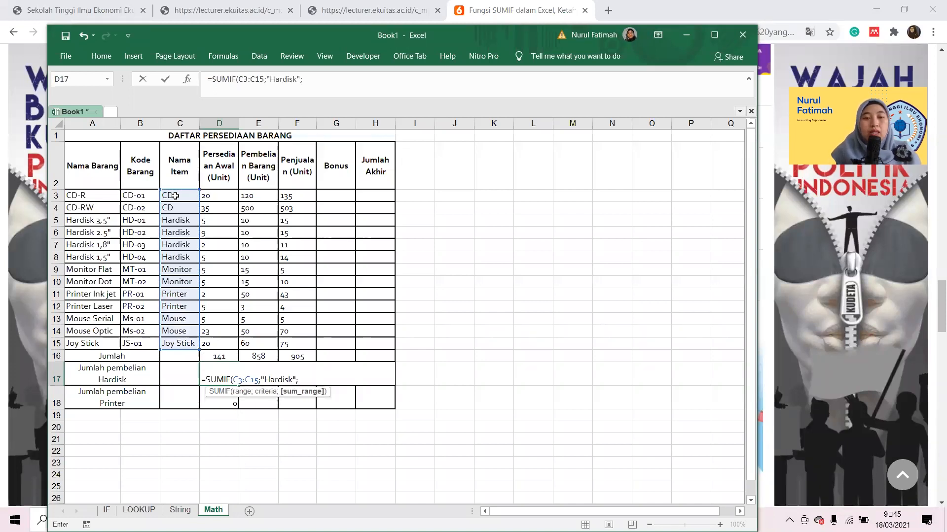
pyautogui.click(217, 195)
pyautogui.hotkey('ctrl', 'shift', 'Down')
pyautogui.hotkey('ctrl', 'Return')
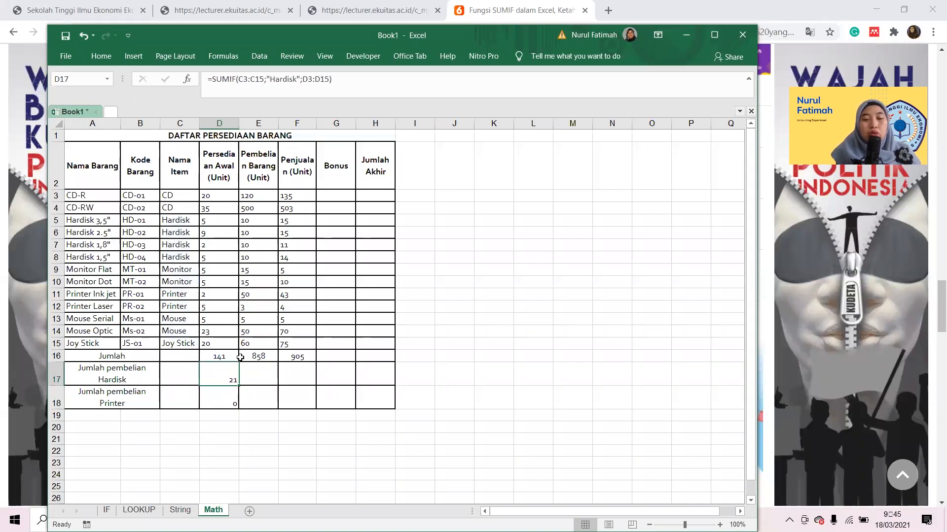
pyautogui.moveTo(239, 385); pyautogui.dragTo(304, 389)
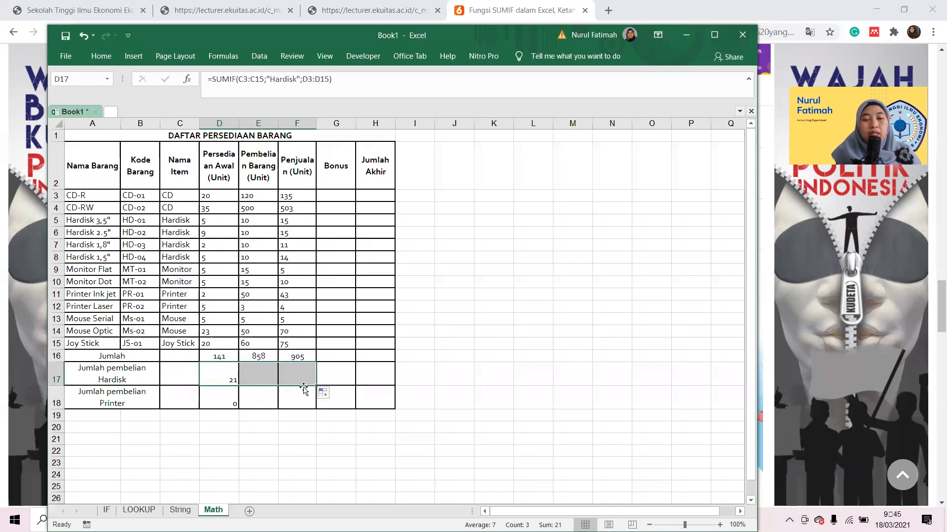
# Make the criteria range in D17's formula absolute as $C$3:$C$15 and refill the formula across to F17.
pyautogui.click(221, 367)
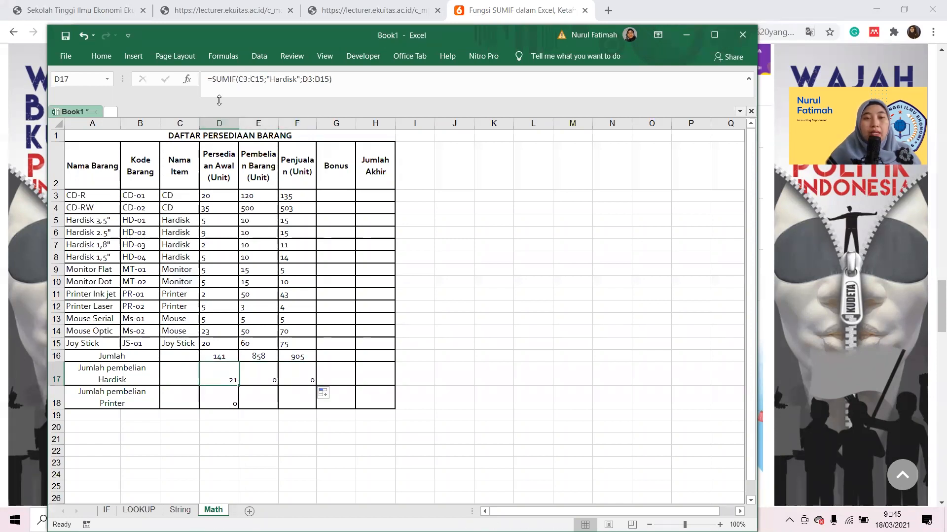
pyautogui.doubleClick(245, 82)
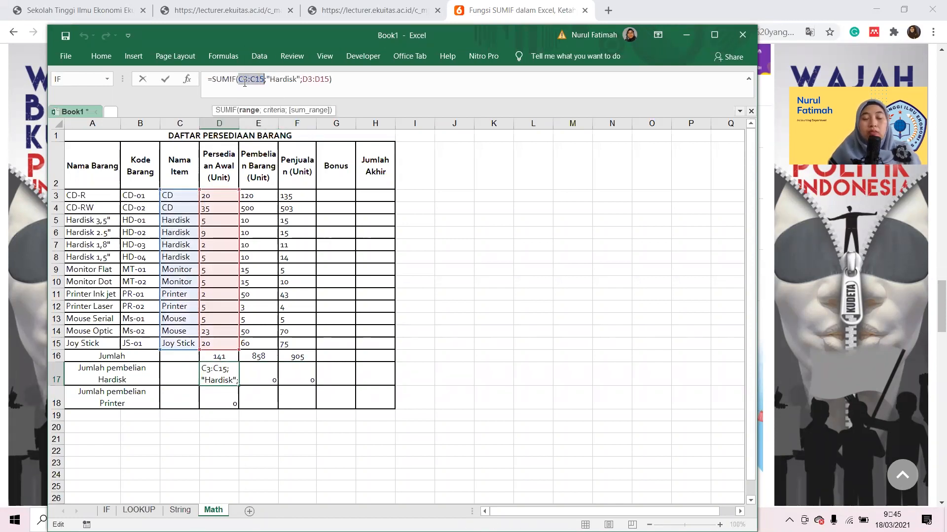
pyautogui.press('F4')
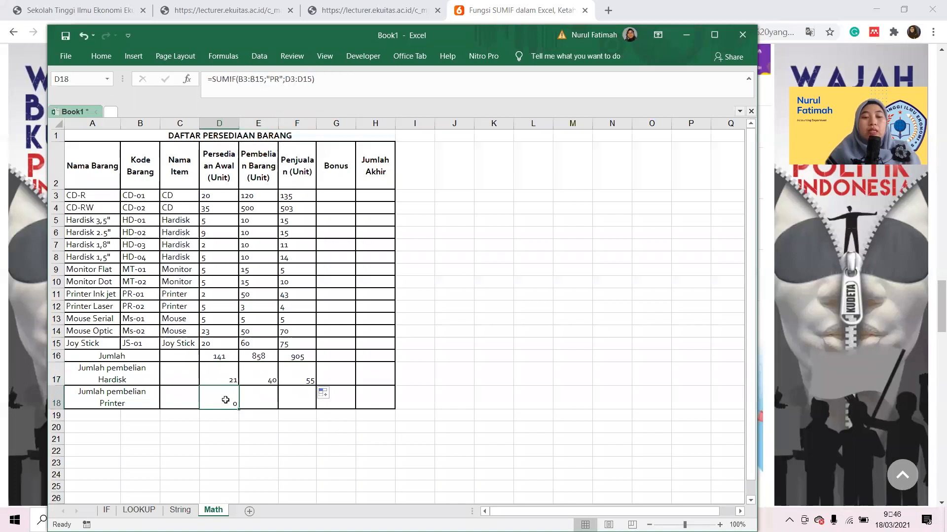
pyautogui.press('Left')
pyautogui.press('Right')
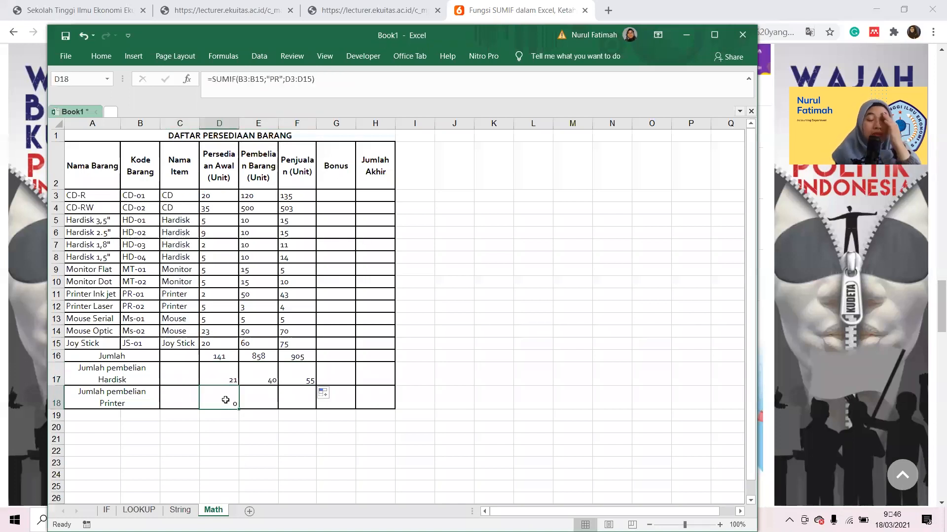
# Copy the Hardisk SUMIF formula from D17 into D18 and change its criterion to "Printer".
pyautogui.press('Up')
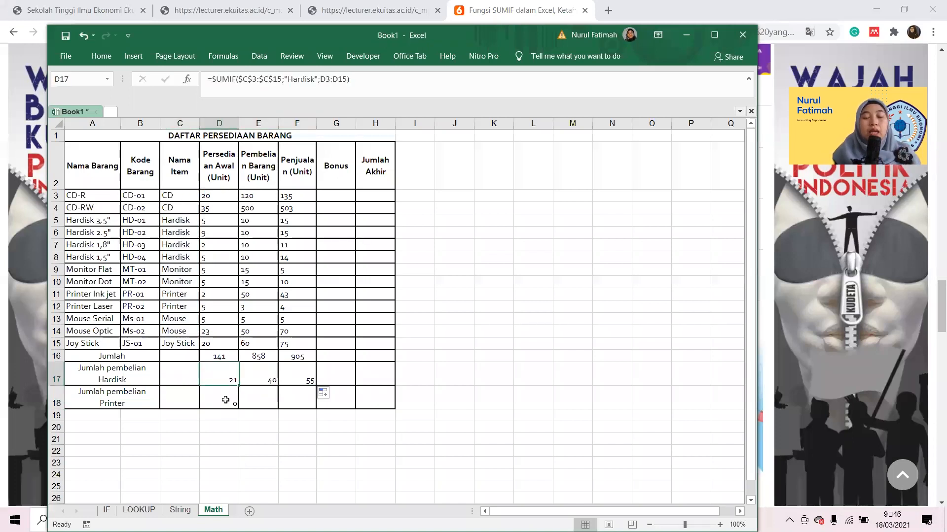
pyautogui.press('Up')
pyautogui.press('Down')
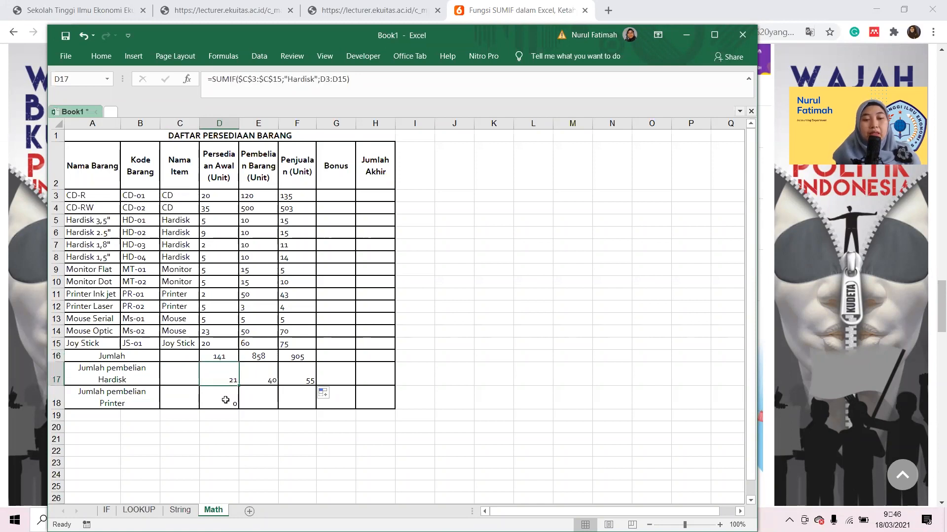
pyautogui.press('Down')
pyautogui.press('F2')
pyautogui.press('Left')
pyautogui.press('Left')
pyautogui.press('Left')
pyautogui.press('Left')
pyautogui.press('Left')
pyautogui.press('Left')
pyautogui.press('Left')
pyautogui.press('Left')
pyautogui.press('Left')
pyautogui.hotkey('shift', 'Left')
pyautogui.hotkey('shift', 'Left')
pyautogui.hotkey('shift', 'Left')
pyautogui.hotkey('shift', 'Left')
pyautogui.hotkey('shift', 'Left')
pyautogui.hotkey('shift', 'Left')
pyautogui.hotkey('shift', 'Left')
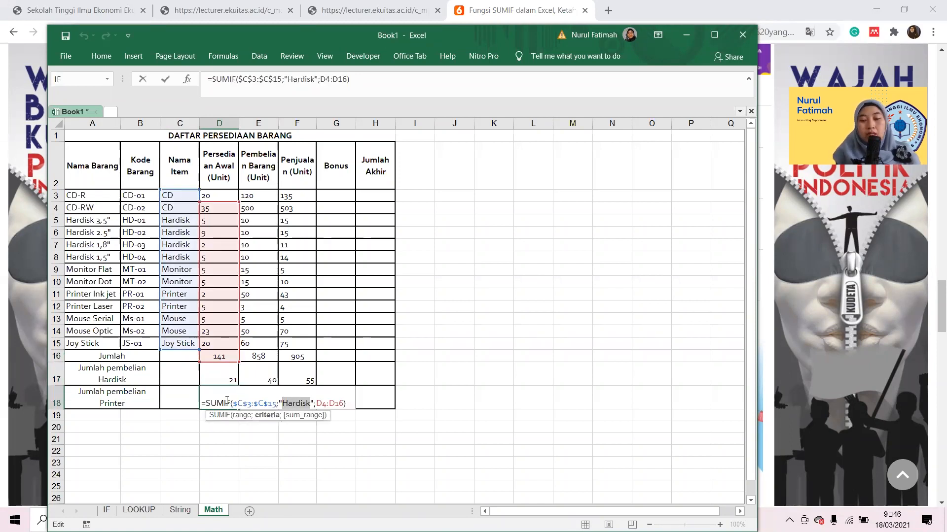
pyautogui.write('Printer')
pyautogui.hotkey('ctrl', 'Return')
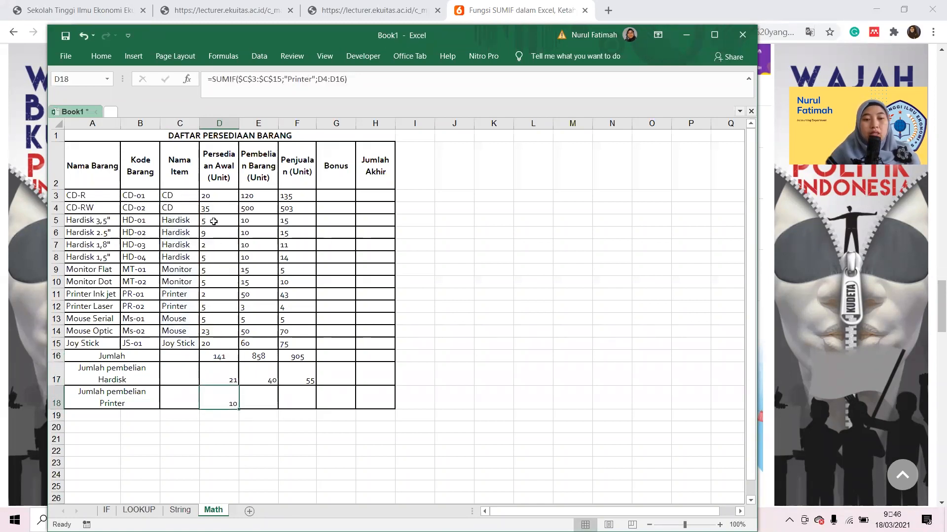
# Set the sum range in D18's SUMIF formula to D3:D15 and fill the formula across to F18.
pyautogui.click(320, 80)
pyautogui.moveTo(318, 80); pyautogui.dragTo(345, 80)
pyautogui.click(218, 197)
pyautogui.hotkey('shift', 'Down')
pyautogui.hotkey('shift', 'Down')
pyautogui.hotkey('shift', 'Down')
pyautogui.hotkey('shift', 'Down')
pyautogui.hotkey('shift', 'Down')
pyautogui.hotkey('shift', 'Down')
pyautogui.hotkey('shift', 'Down')
pyautogui.hotkey('shift', 'Down')
pyautogui.hotkey('shift', 'Down')
pyautogui.hotkey('shift', 'Down')
pyautogui.hotkey('shift', 'Down')
pyautogui.hotkey('shift', 'Down')
pyautogui.hotkey('ctrl', 'Return')
pyautogui.moveTo(238, 408); pyautogui.dragTo(300, 404)
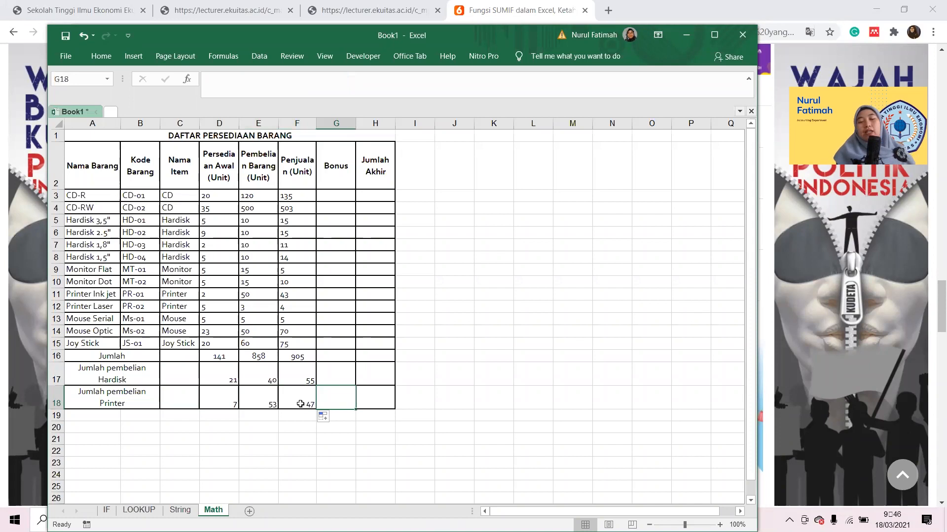
# Delete the Bonus column from the Daftar Persediaan Barang table.
pyautogui.click(300, 404)
pyautogui.click(336, 195)
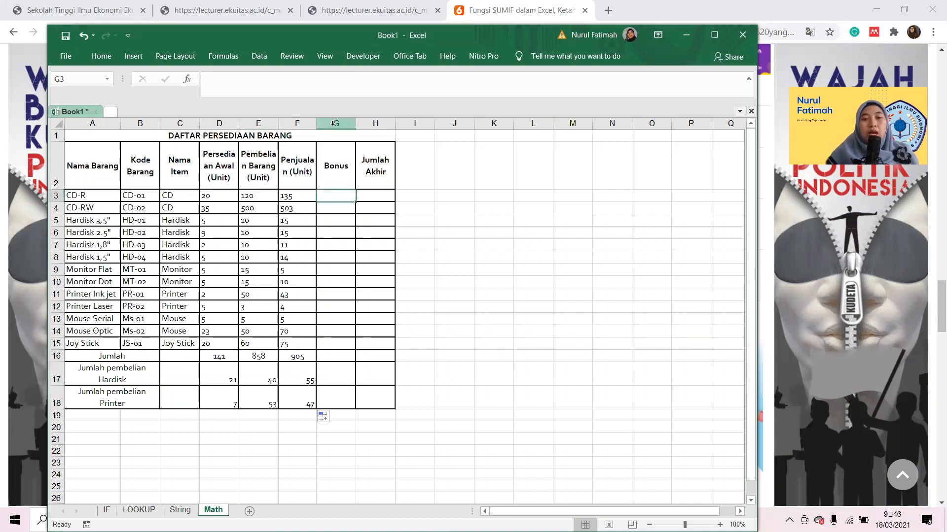
pyautogui.click(335, 123)
pyautogui.rightClick(353, 125)
pyautogui.click(394, 230)
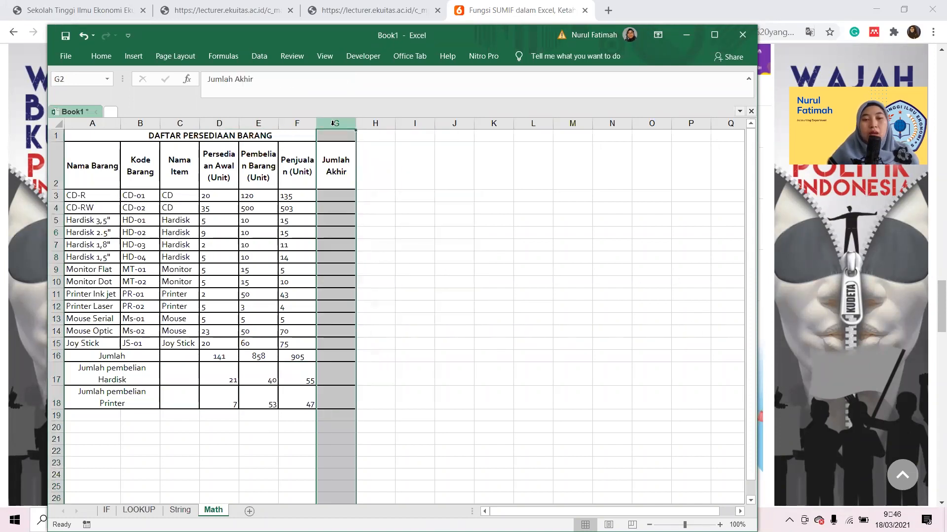
# Total the three unit columns in G3 under Jumlah Akhir with =SUM(D3:F3) and fill the formula down to G18.
pyautogui.click(331, 196)
pyautogui.write('=')
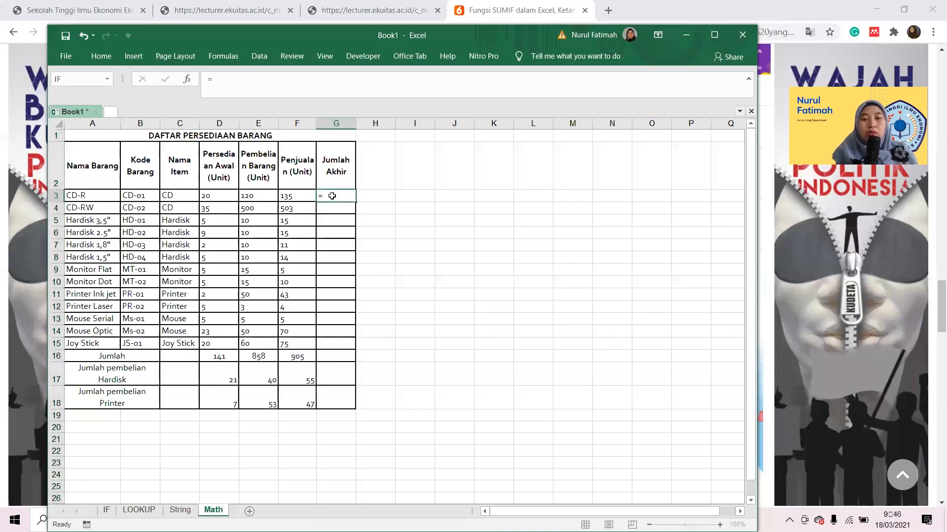
pyautogui.press('Escape')
pyautogui.click(101, 56)
pyautogui.doubleClick(640, 76)
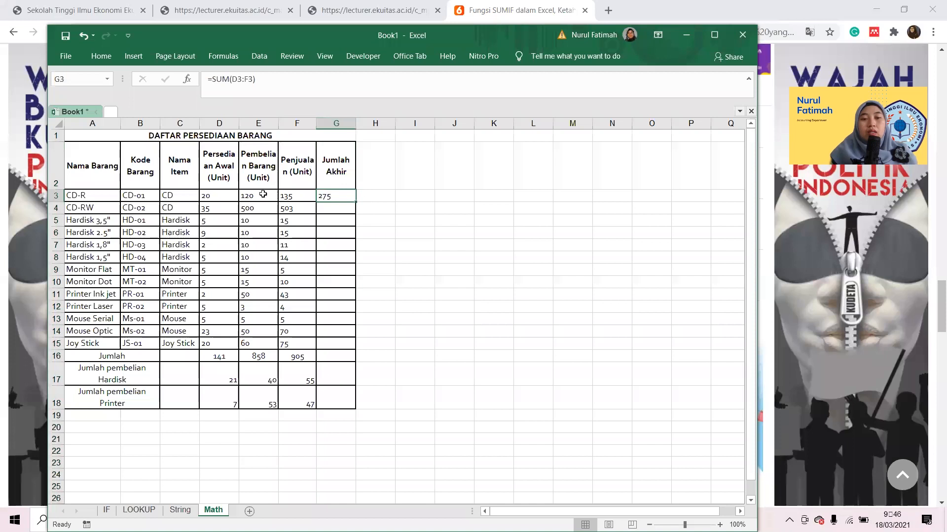
pyautogui.doubleClick(356, 202)
pyautogui.click(327, 186)
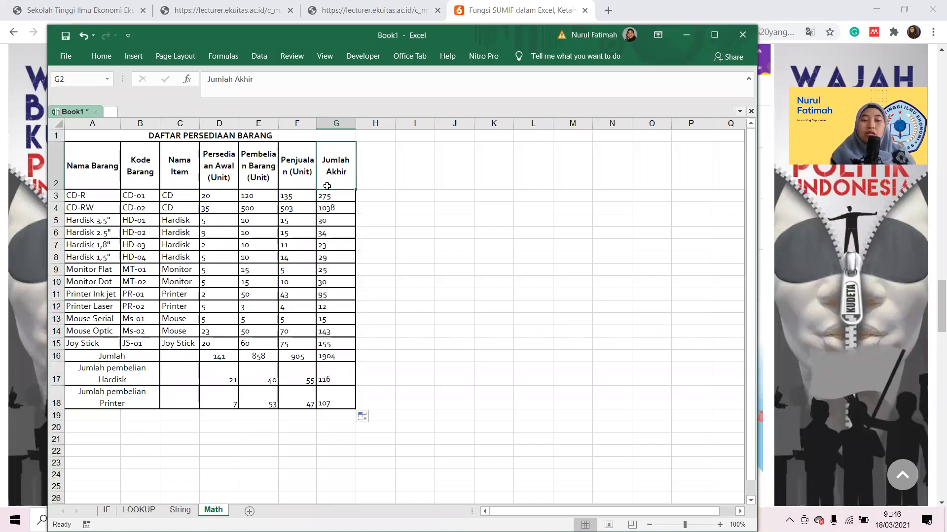
pyautogui.click(219, 356)
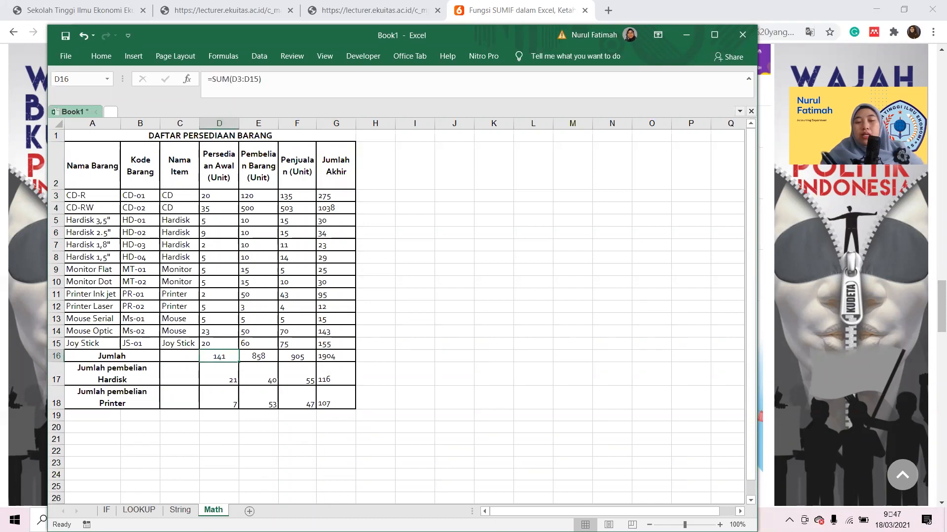
pyautogui.click(348, 242)
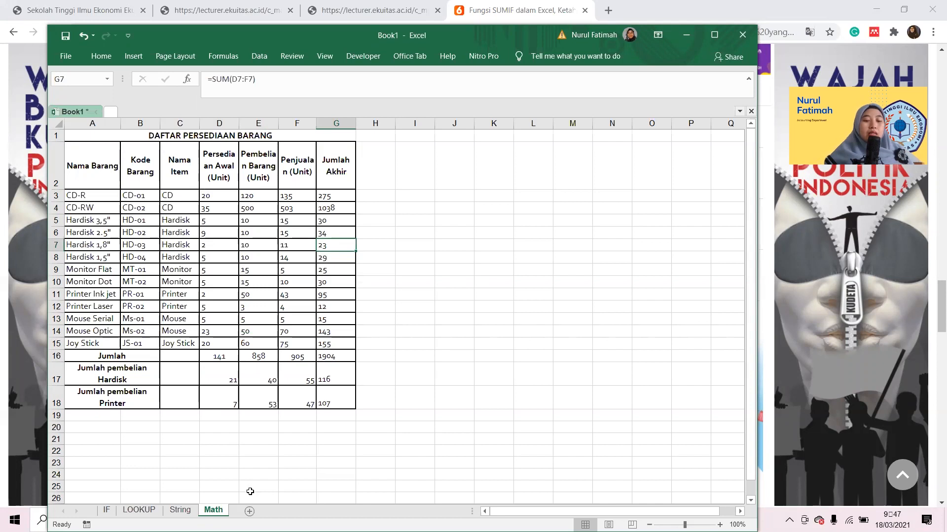
# Switch to the aplikom Akun S1 PDF in Adobe Acrobat Reader and check the Daftar Persediaan Barang exercise table.
pyautogui.hotkey('alt', 'Tab')
pyautogui.hotkey('alt', 'Tab')
pyautogui.hotkey('alt', 'Tab')
pyautogui.hotkey('alt', 'Tab')
pyautogui.hotkey('alt', 'Tab')
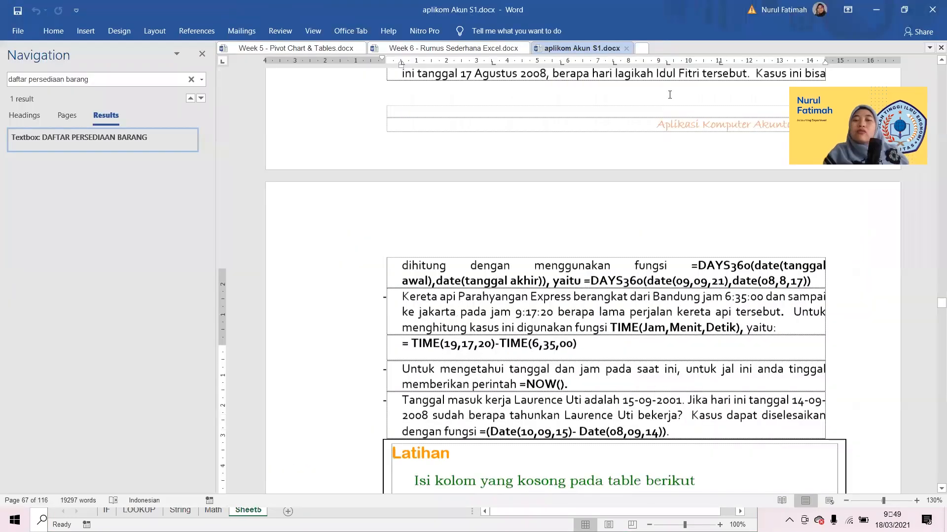
pyautogui.scroll(-8, 669, 95)
pyautogui.scroll(1, 670, 94)
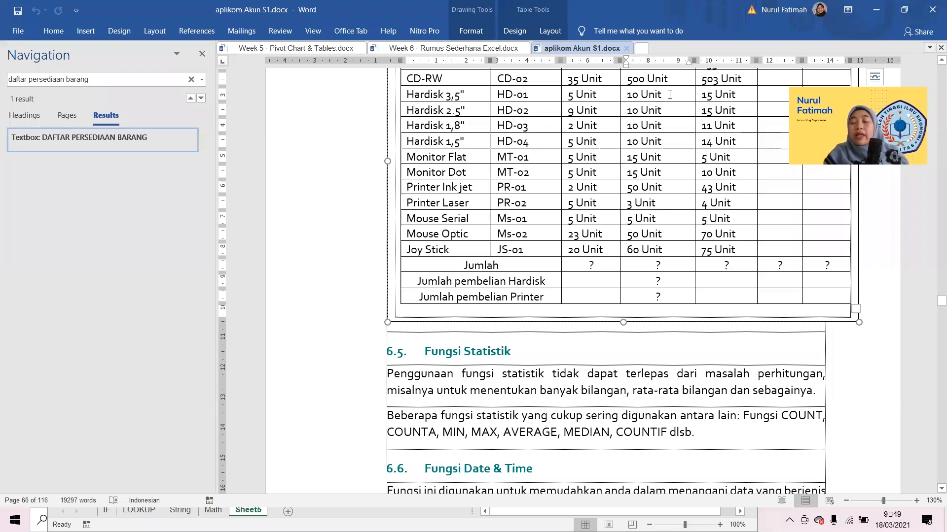
# Read sections 6.5 Fungsi Statistik and 6.6 Fungsi Date & Time with their examples in the aplikom Akun S1 Word document.
pyautogui.click(676, 310)
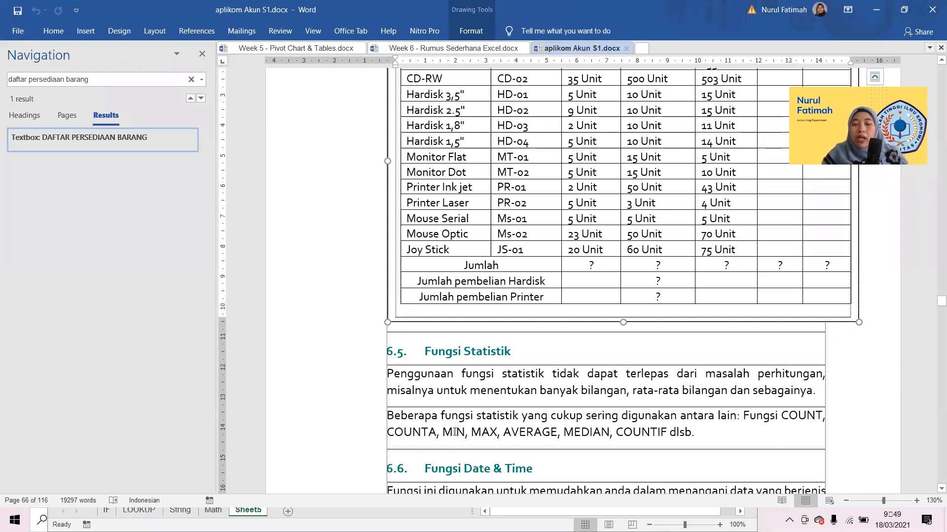
pyautogui.click(719, 430)
pyautogui.scroll(-3, 719, 429)
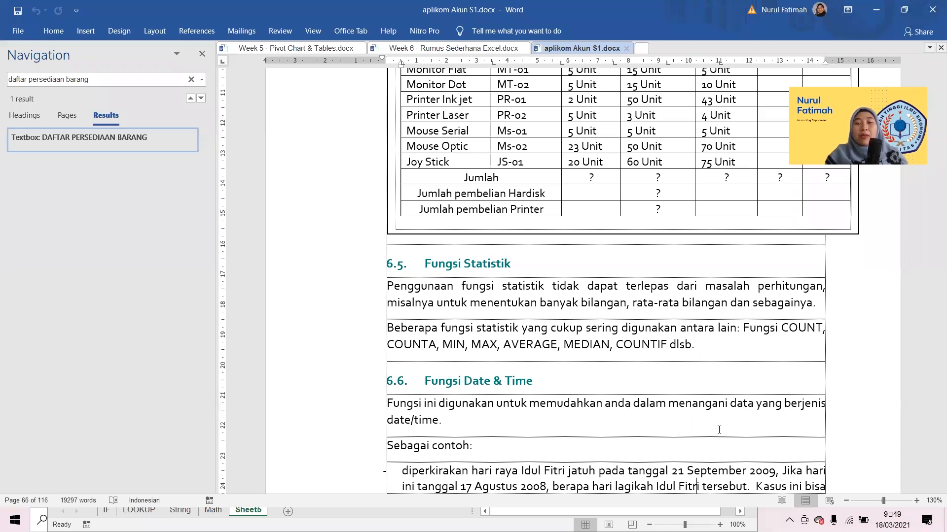
pyautogui.scroll(-4, 607, 225)
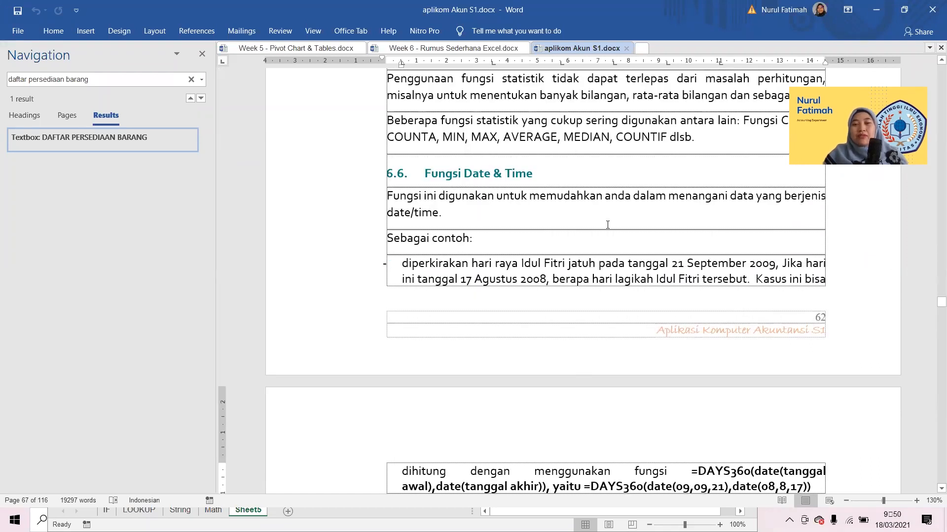
pyautogui.click(607, 224)
pyautogui.press('Down')
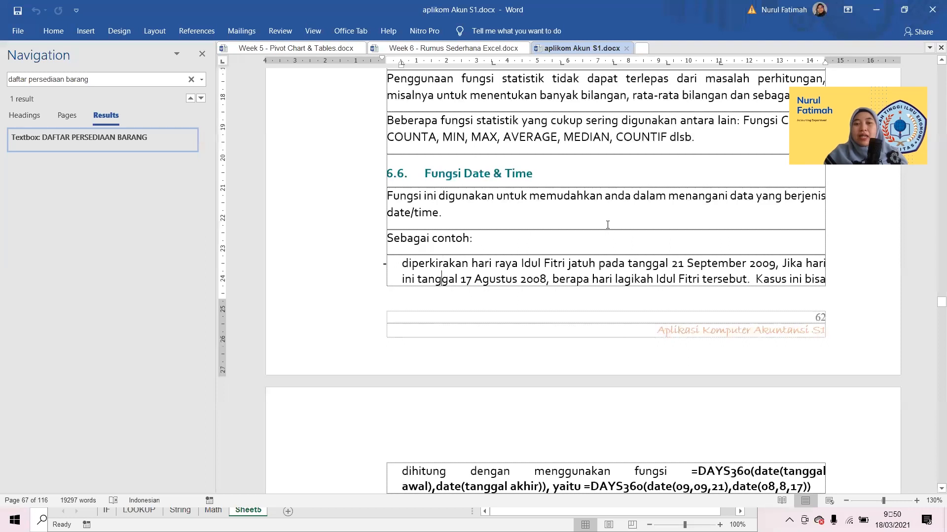
pyautogui.press('Down')
pyautogui.press('Down')
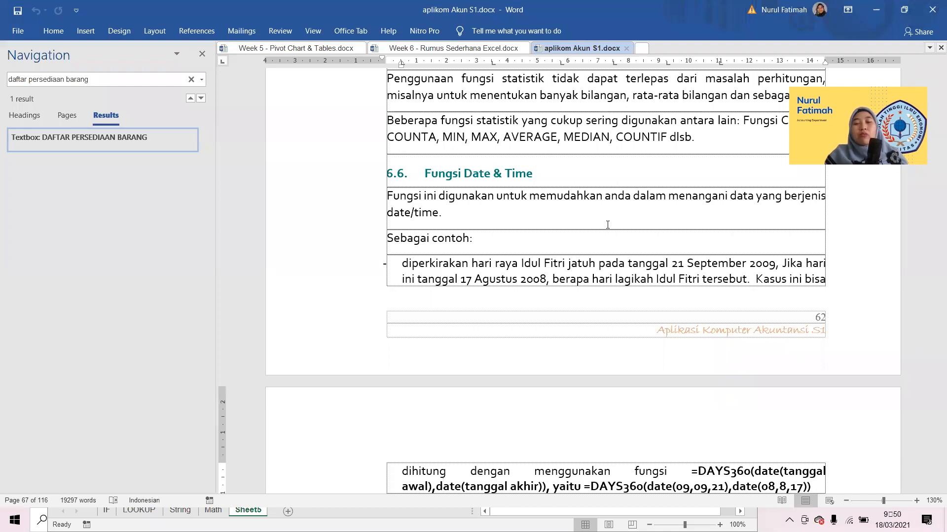
pyautogui.press('Down')
pyautogui.press('Down')
pyautogui.press('Down')
pyautogui.press('Down')
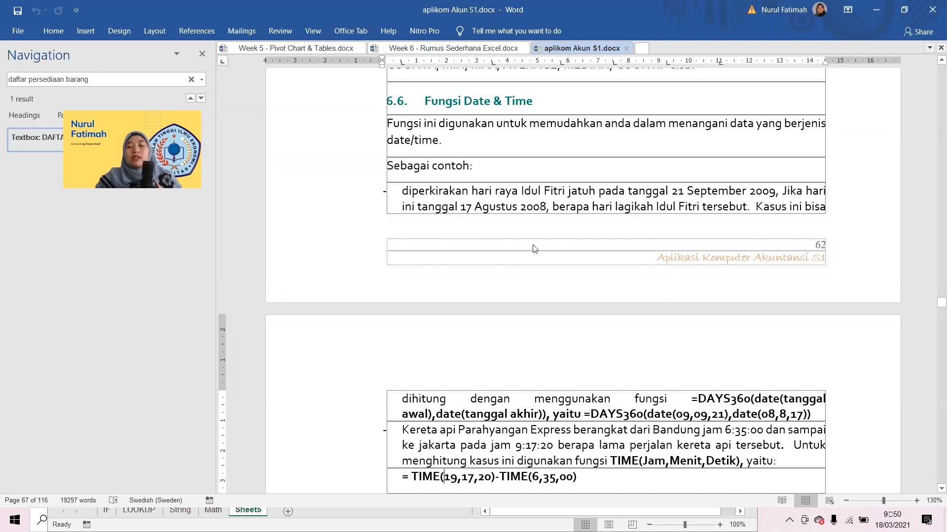
pyautogui.scroll(-8, 541, 290)
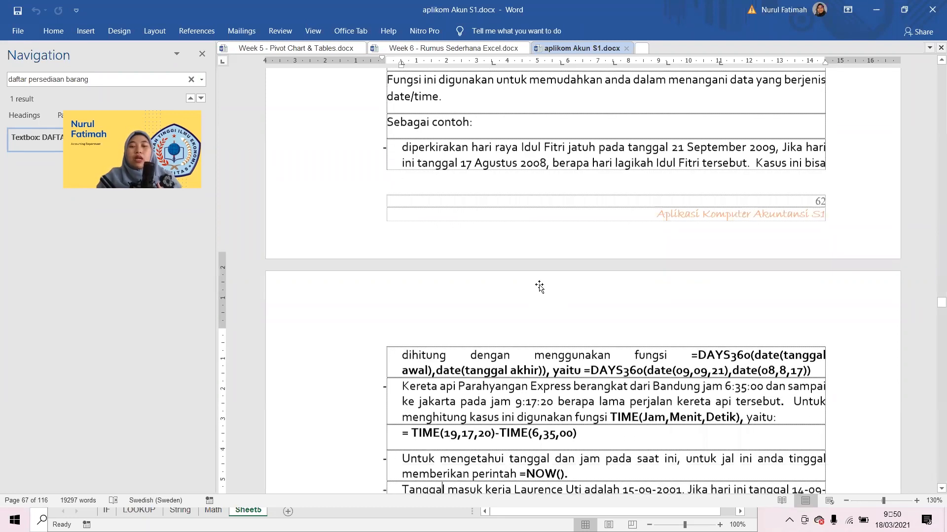
pyautogui.scroll(5, 540, 286)
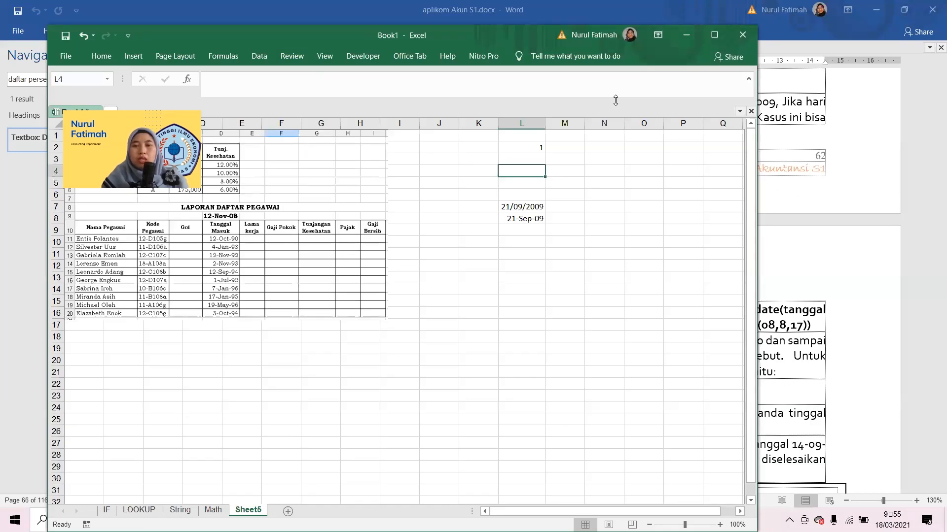
# On Sheet5, copy the date from L7 into L4 and enter 17/08/2009 in M4.
pyautogui.press('Down')
pyautogui.press('Down')
pyautogui.press('Down')
pyautogui.hotkey('ctrl', 'c')
pyautogui.press('Up')
pyautogui.press('Up')
pyautogui.press('Up')
pyautogui.hotkey('ctrl', 'v')
pyautogui.press('Right')
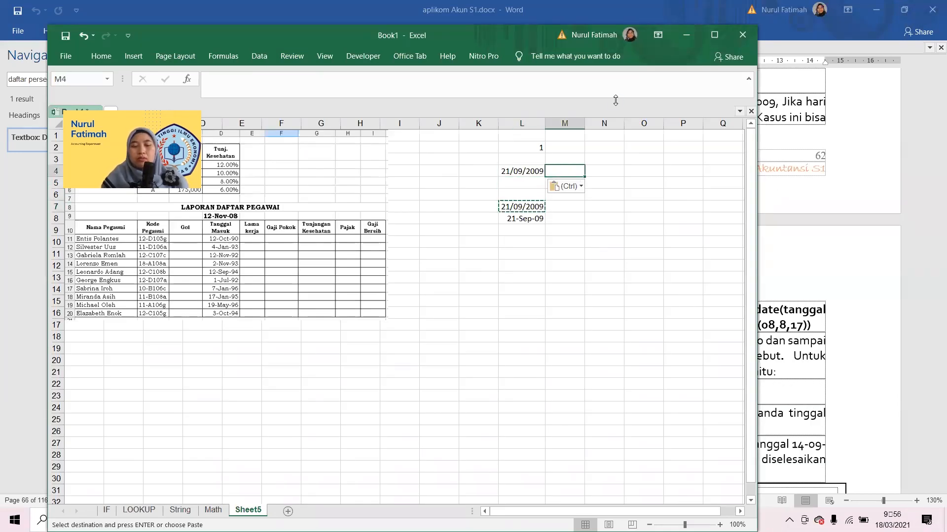
pyautogui.write('17/')
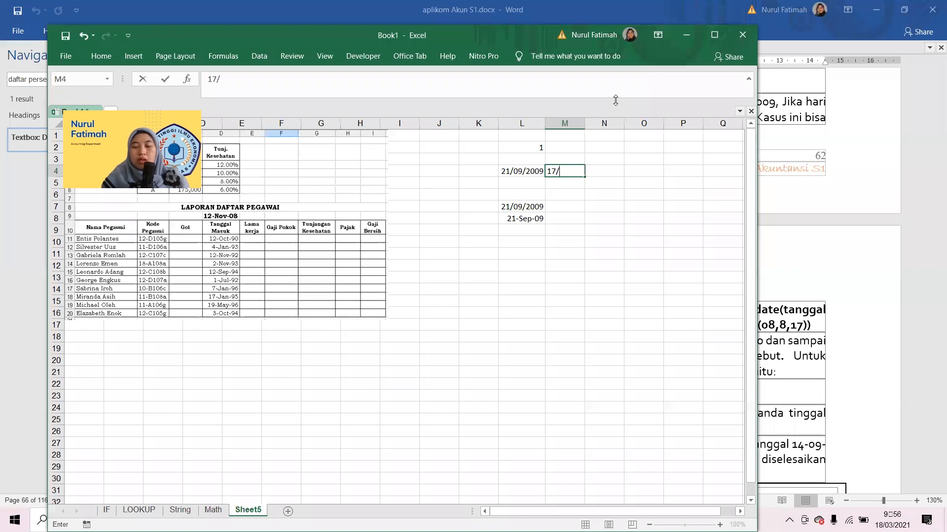
pyautogui.write('08/2009')
pyautogui.press('Return')
# Calculate the days between the two dates in L5 with =DAYS(L4;M4).
pyautogui.press('Left')
pyautogui.write('=days')
pyautogui.press('Tab')
pyautogui.press('Up')
pyautogui.write(';')
pyautogui.press('Up')
pyautogui.press('Right')
pyautogui.hotkey('shift', 'Return')
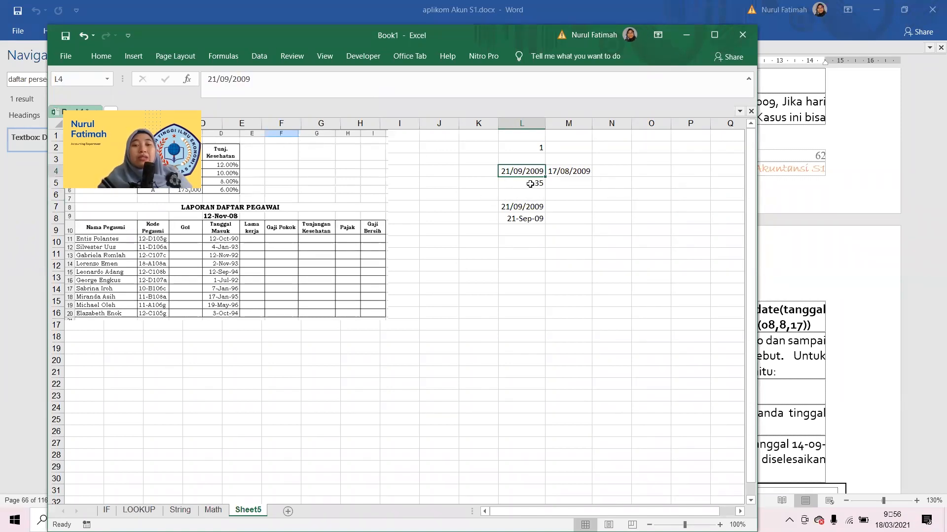
# Switch to the Word document and read the Parahyangan Express train example that uses the TIME function.
pyautogui.hotkey('alt', 'Tab')
pyautogui.click(504, 377)
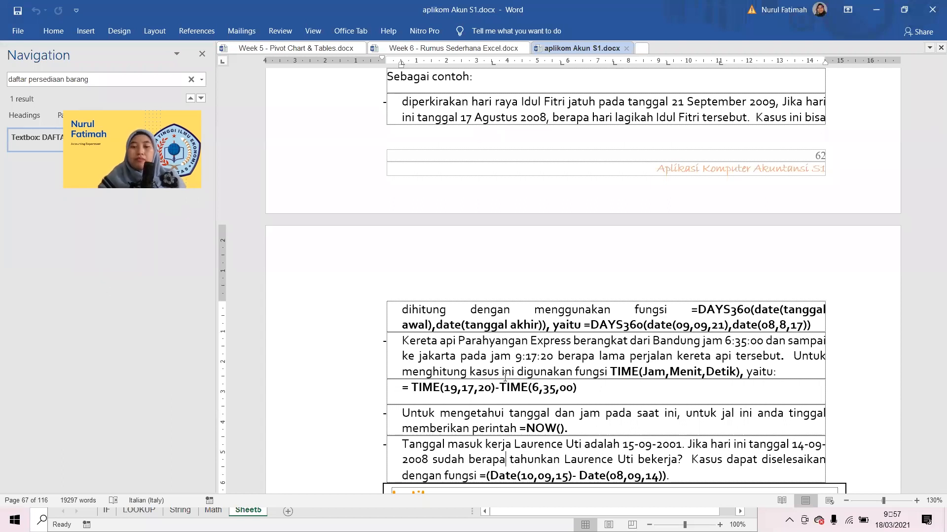
pyautogui.scroll(-5, 504, 377)
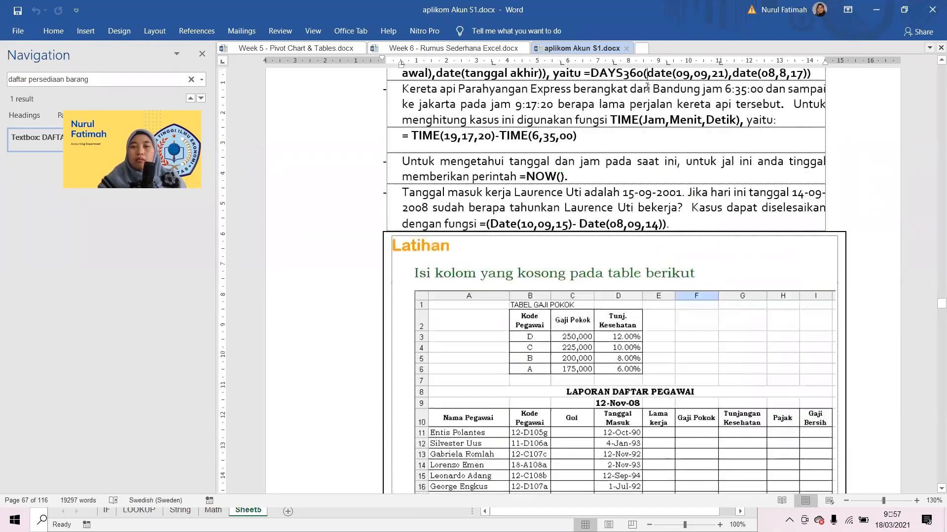
pyautogui.scroll(1, 647, 87)
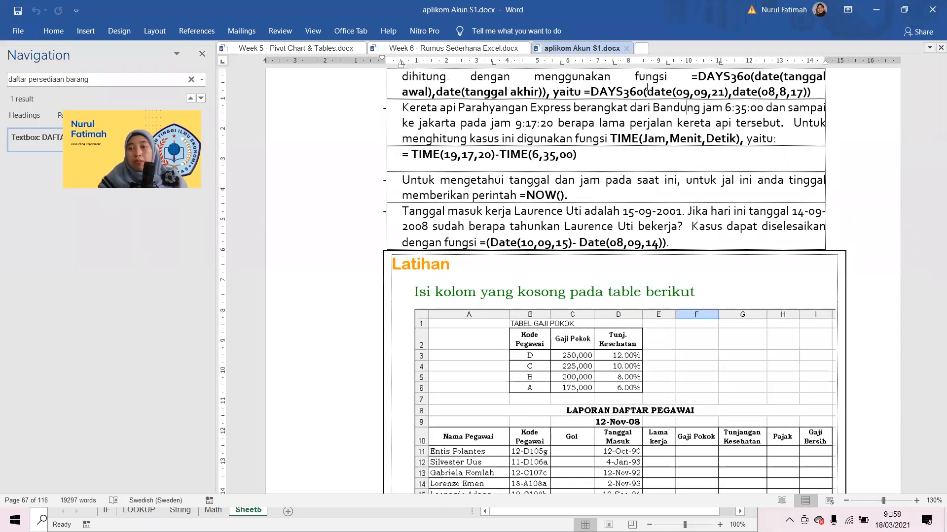
pyautogui.press('Right')
pyautogui.press('Right')
pyautogui.press('Right')
pyautogui.press('Down')
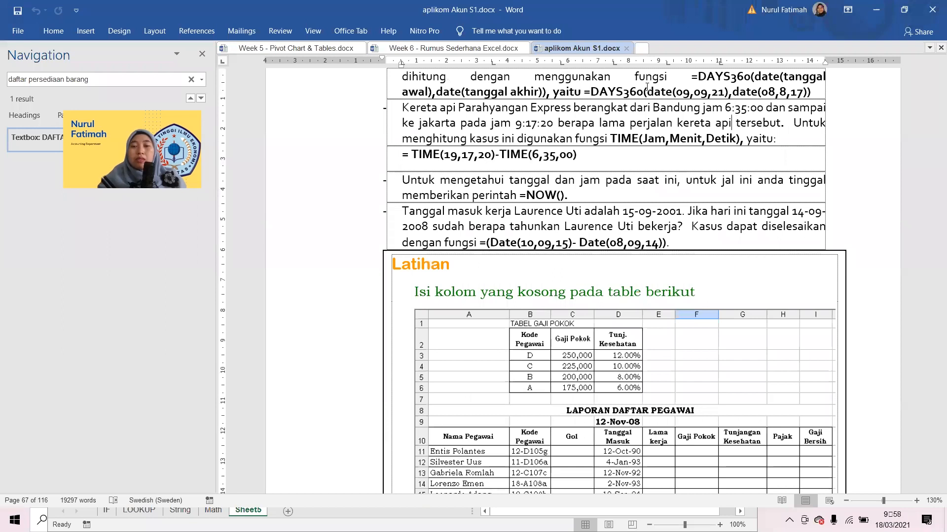
pyautogui.press('Left')
pyautogui.press('Left')
pyautogui.press('Left')
pyautogui.press('Left')
pyautogui.press('Left')
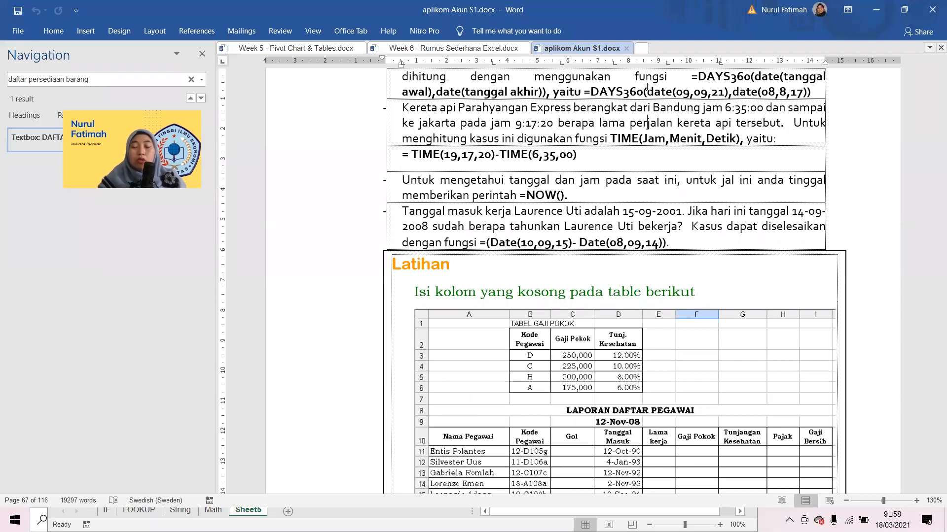
# Switch to Excel and enter the train's departure time 06:53:00 in L11 of Sheet5.
pyautogui.hotkey('alt', 'Tab')
pyautogui.press('Down')
pyautogui.press('Down')
pyautogui.press('Down')
pyautogui.press('Down')
pyautogui.write('6')
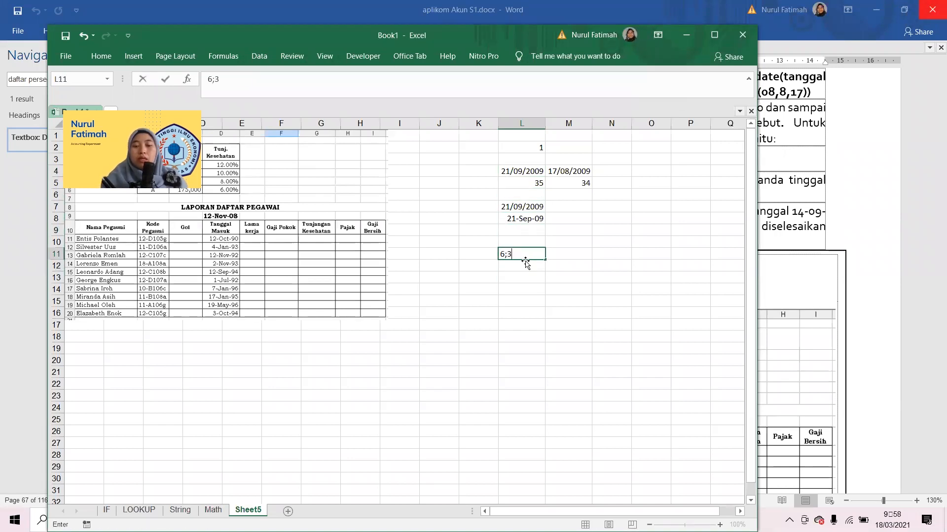
pyautogui.write('5')
pyautogui.press('Tab')
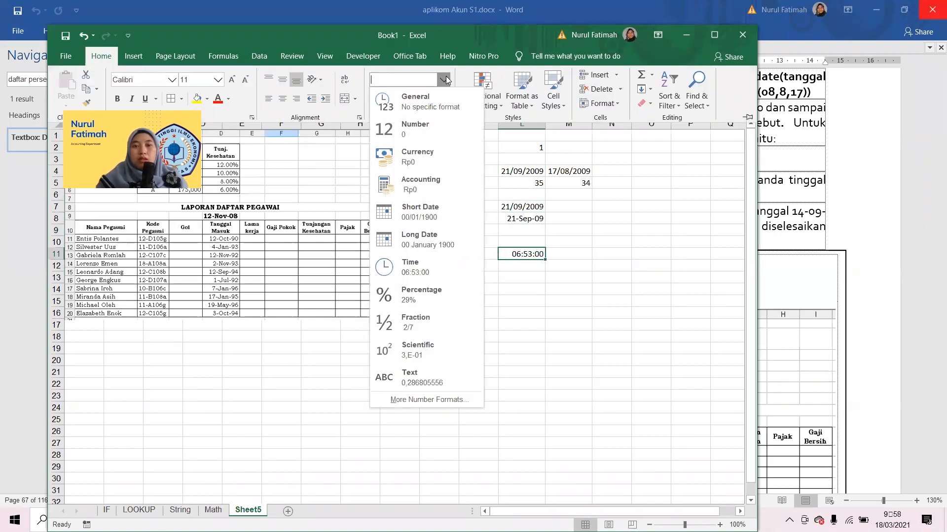
pyautogui.click(563, 253)
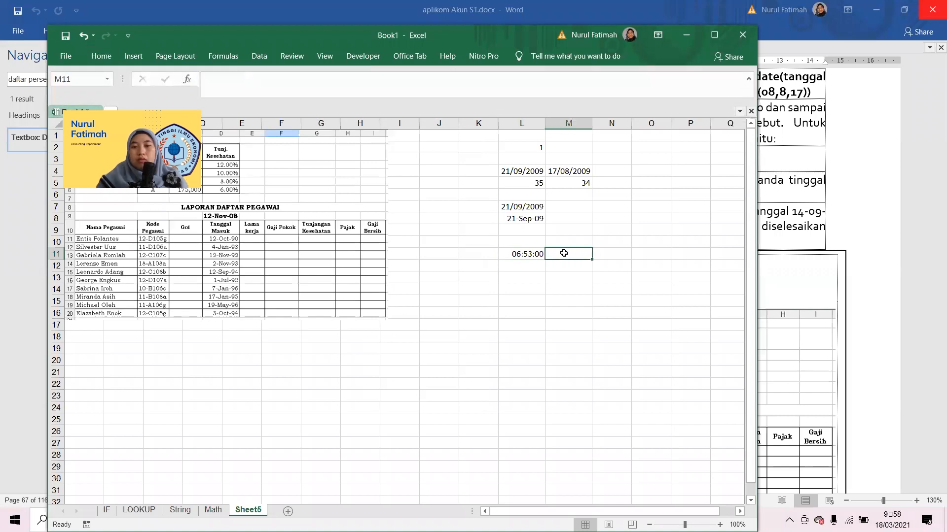
# Look up the arrival time in the Word example and enter 19:17:20 in M11 of the worksheet.
pyautogui.hotkey('alt', 'Tab')
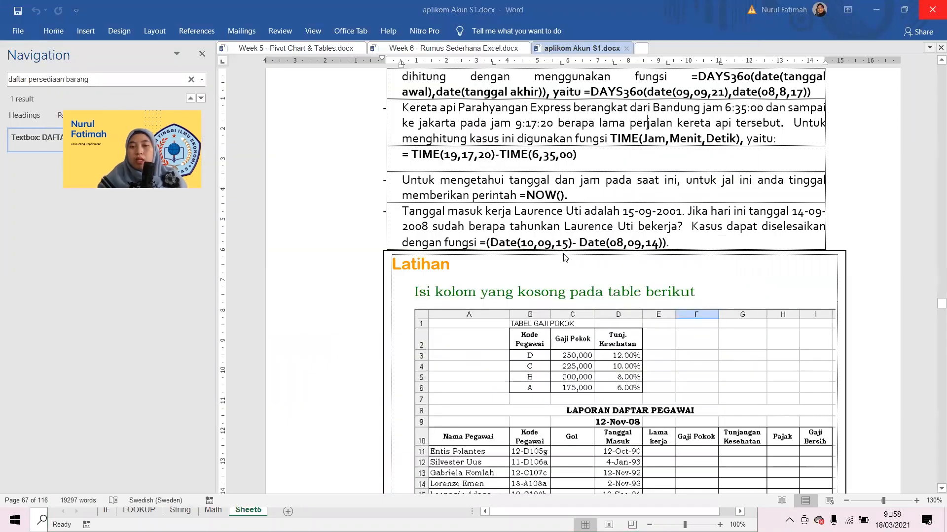
pyautogui.hotkey('alt', 'Tab')
pyautogui.doubleClick(563, 253)
pyautogui.write('19')
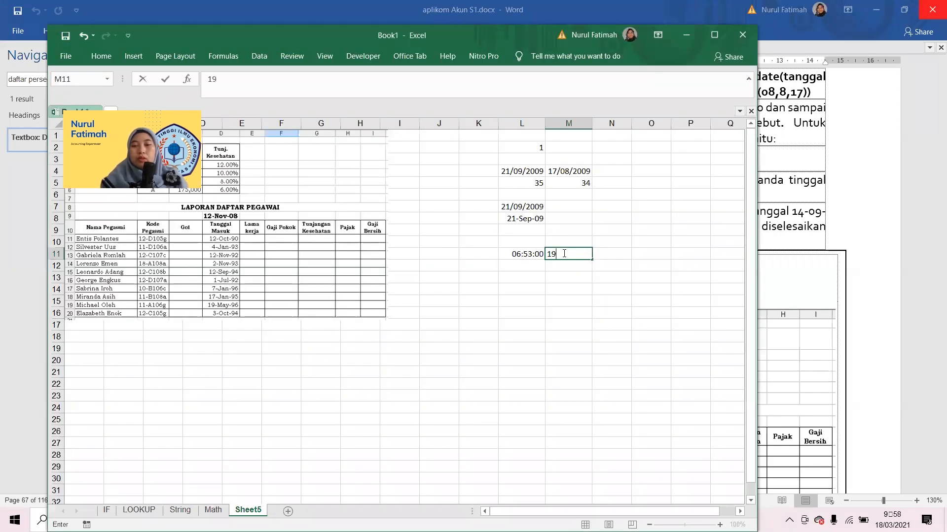
pyautogui.hotkey('alt', 'Tab')
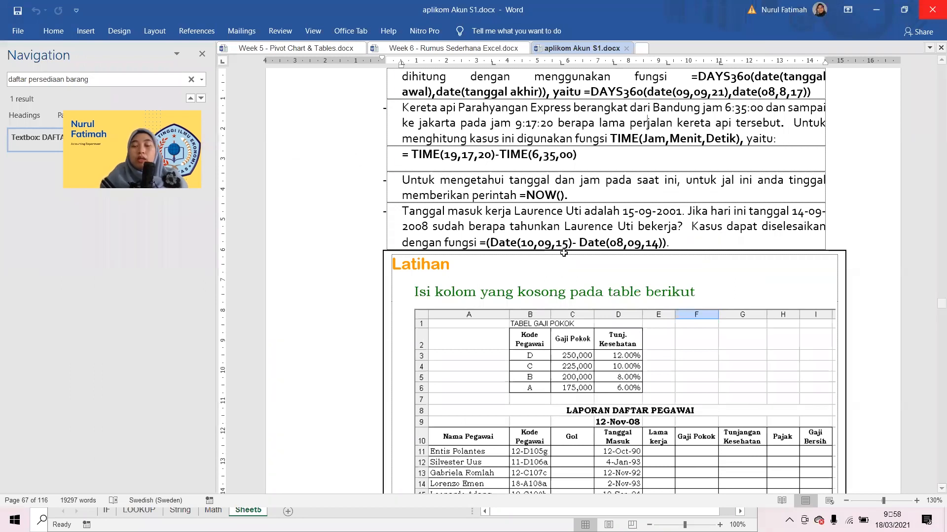
pyautogui.hotkey('alt', 'Tab')
pyautogui.hotkey('alt', 'Tab')
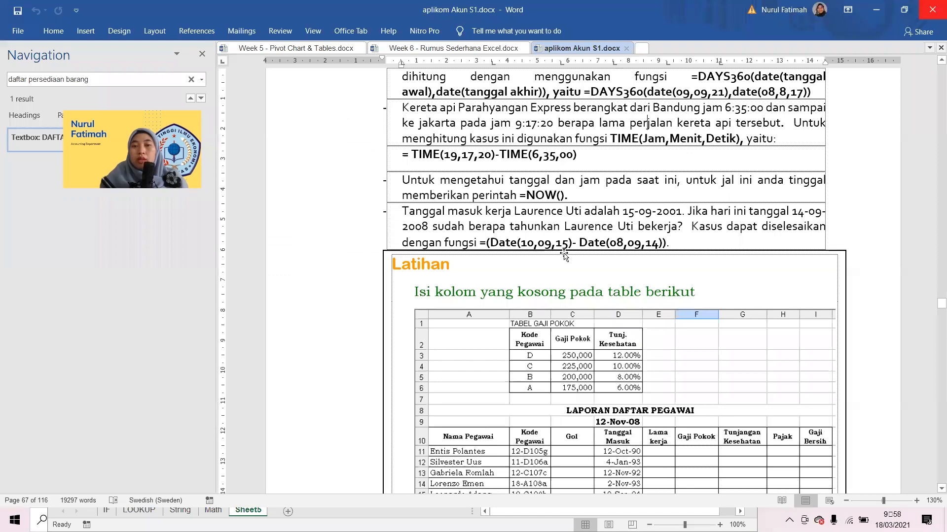
pyautogui.hotkey('alt', 'Tab')
# Calculate the travel time in L13 by subtracting the departure time in L11 from the arrival time in M11.
pyautogui.write('=tim')
pyautogui.press('Tab')
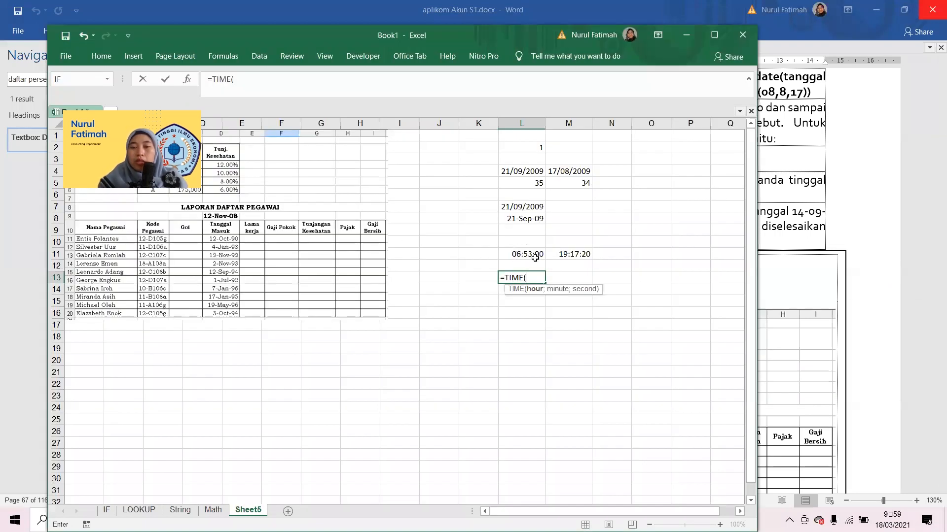
pyautogui.click(574, 252)
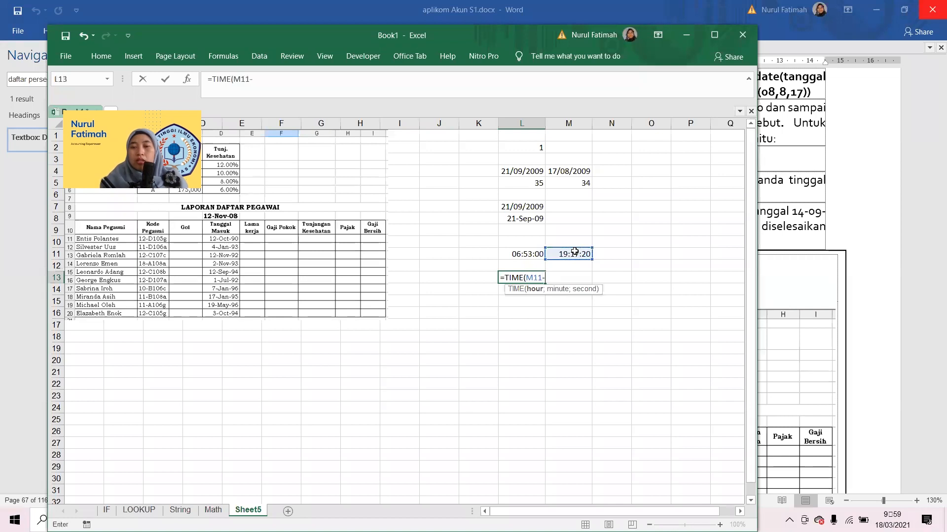
pyautogui.write(')-TIME(')
pyautogui.click(520, 256)
pyautogui.press('Return')
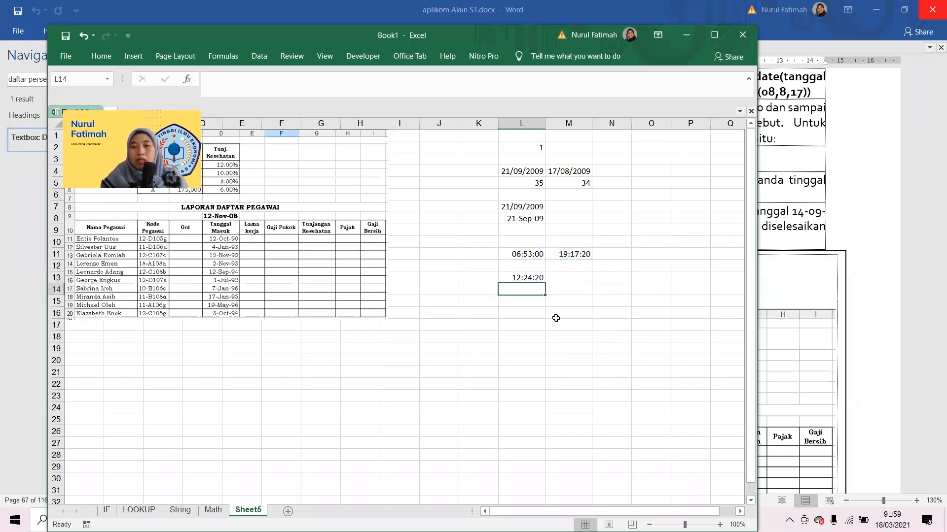
# Switch to the Word document and read the Latihan exercise's salary table, employee report and rules for the empty columns.
pyautogui.hotkey('alt', 'Tab')
pyautogui.scroll(-10, 558, 320)
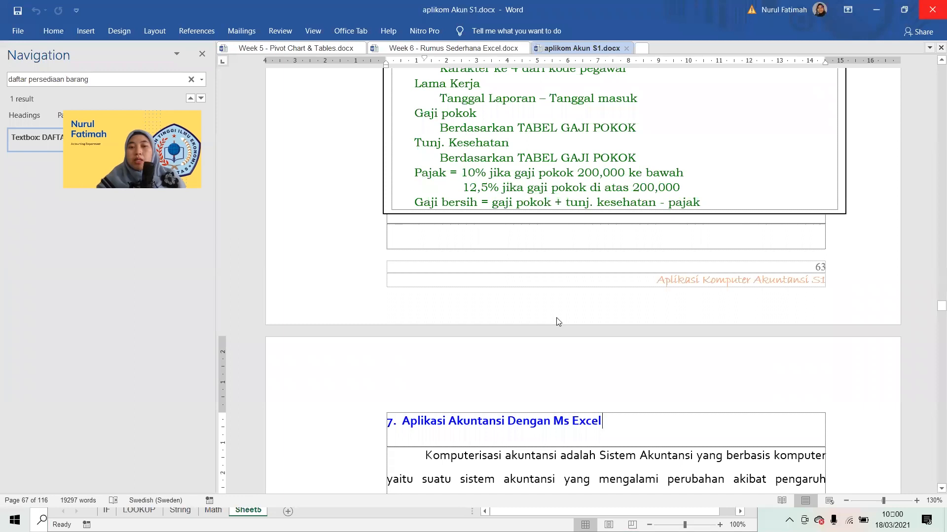
pyautogui.scroll(10, 557, 322)
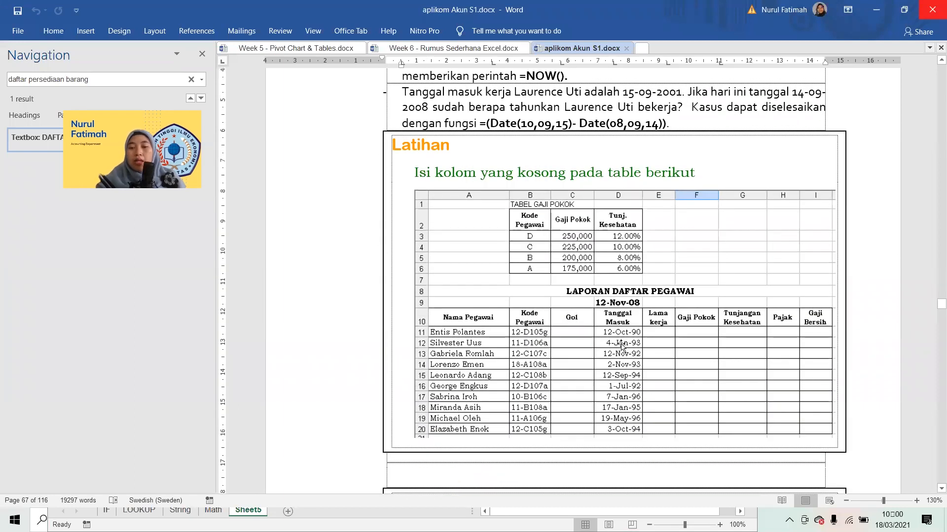
pyautogui.click(622, 345)
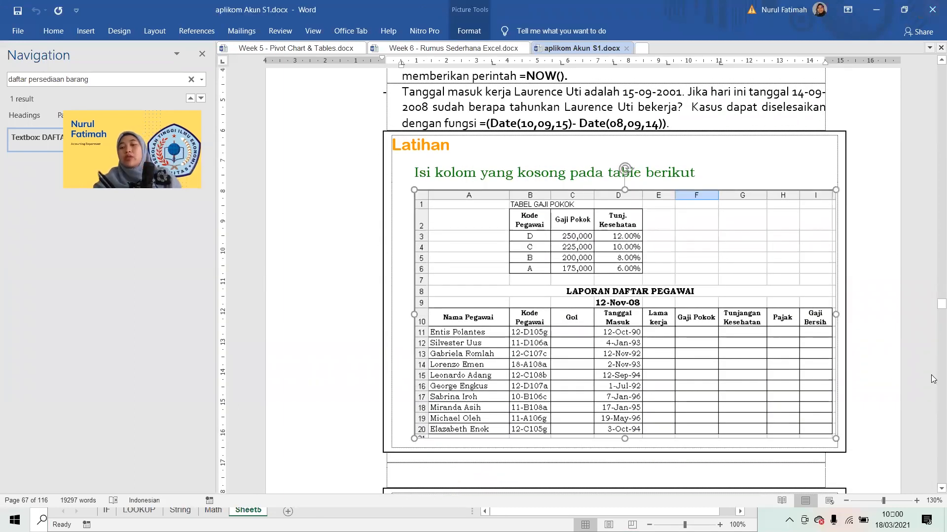
pyautogui.scroll(-7, 682, 269)
pyautogui.click(683, 269)
pyautogui.click(683, 269)
pyautogui.scroll(6, 682, 269)
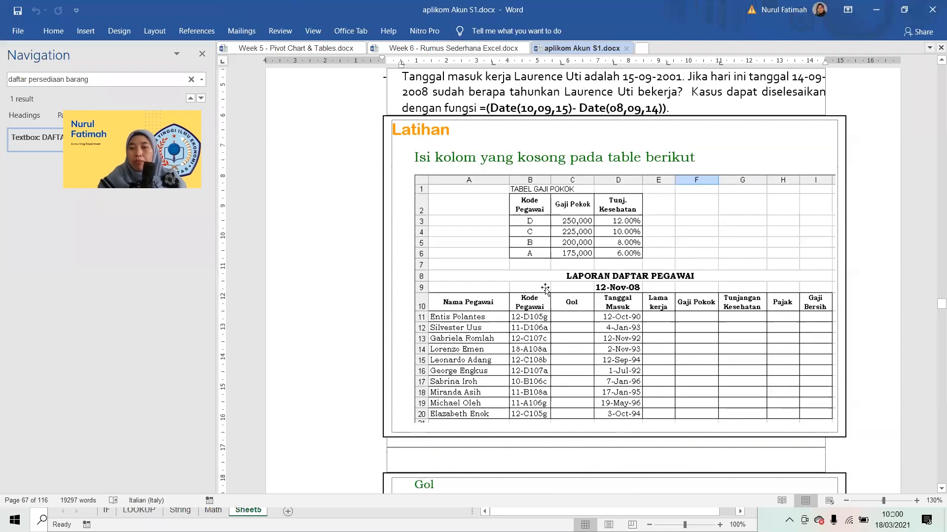
# Switch to Excel and select the whole Laporan Daftar Pegawai table, A10:I20, in Sheet5 to review its columns.
pyautogui.hotkey('alt', 'Tab')
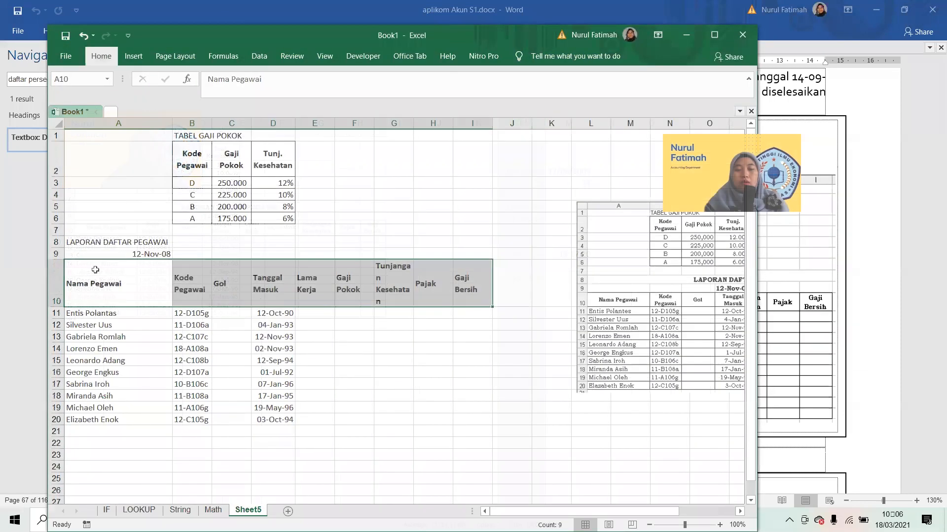
pyautogui.press('Right')
pyautogui.press('Down')
pyautogui.press('Right')
pyautogui.press('Left')
pyautogui.press('Up')
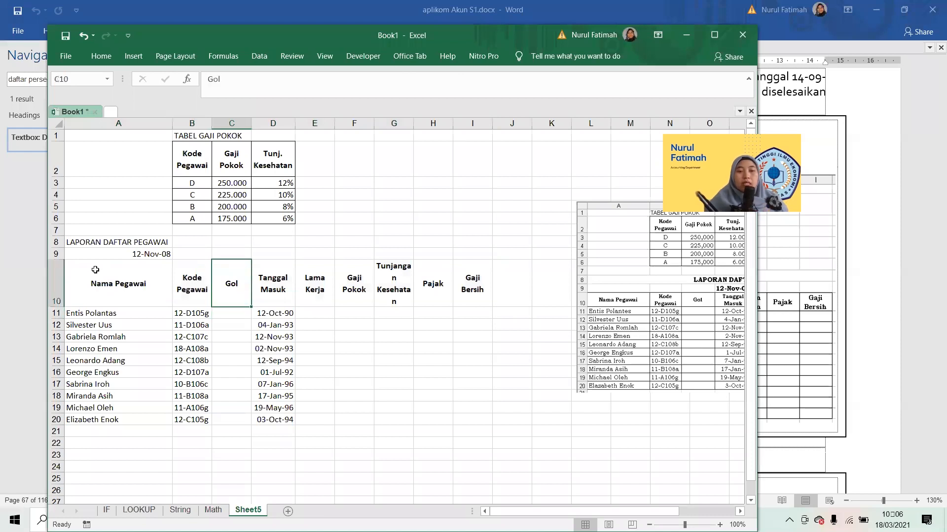
pyautogui.press('Left')
pyautogui.press('Left')
pyautogui.press('Up')
pyautogui.press('Down')
pyautogui.hotkey('ctrl', 'shift', 'Down')
pyautogui.hotkey('ctrl', 'shift', 'Right')
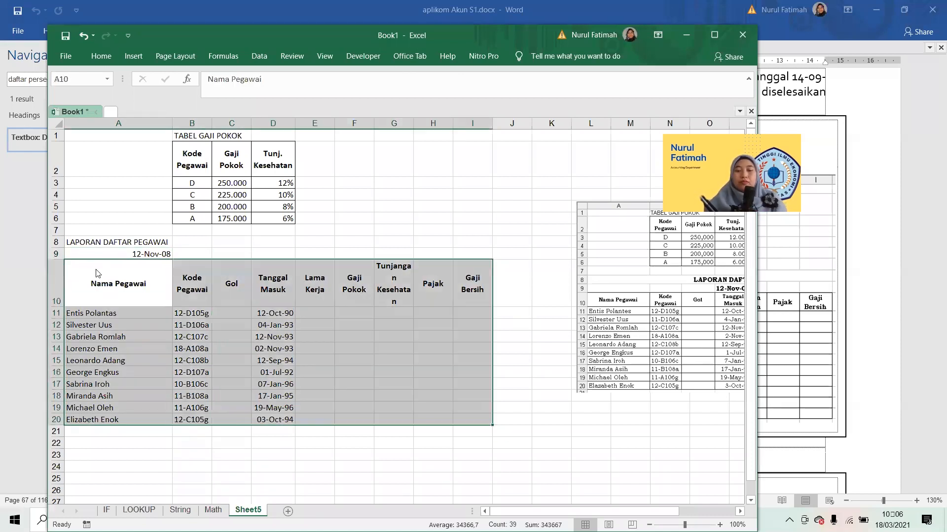
pyautogui.press('Right')
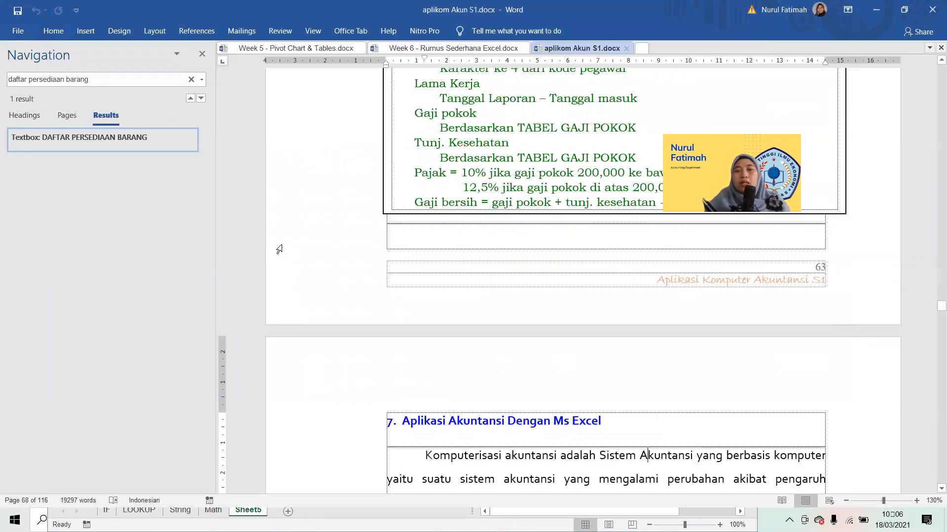
pyautogui.press('Up')
pyautogui.press('Up')
pyautogui.press('Up')
pyautogui.press('Up')
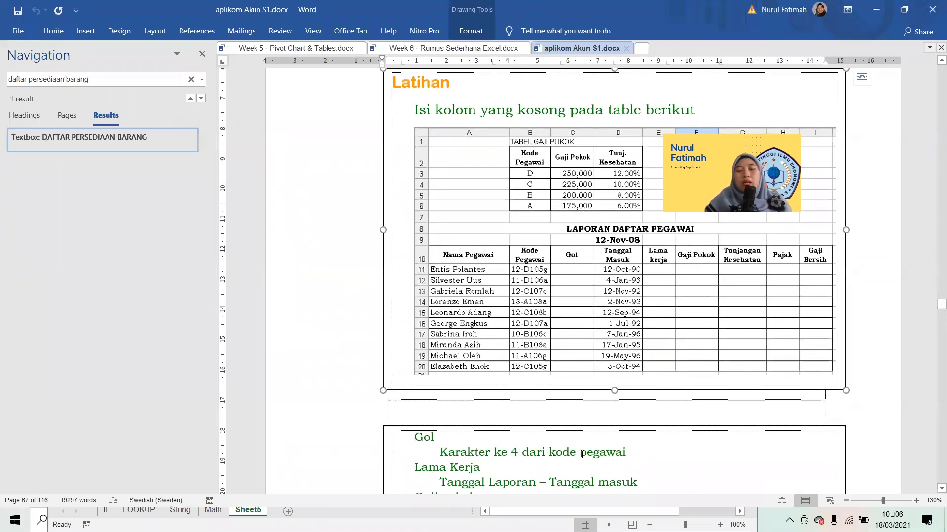
# Extract the Gol letter from the employee code with =MID(B11;4;1) in C11 and fill the formula down to C20.
pyautogui.hotkey('alt', 'Tab')
pyautogui.click(192, 313)
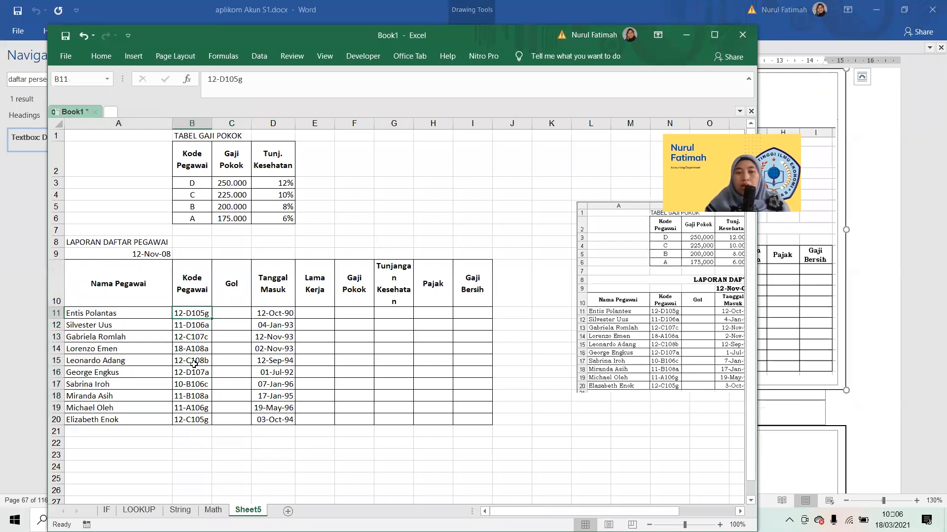
pyautogui.click(236, 309)
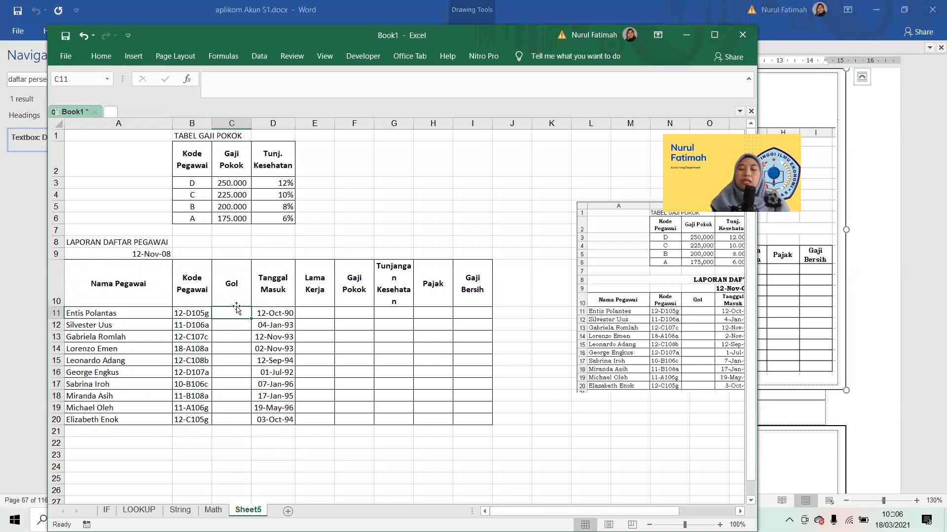
pyautogui.write('=')
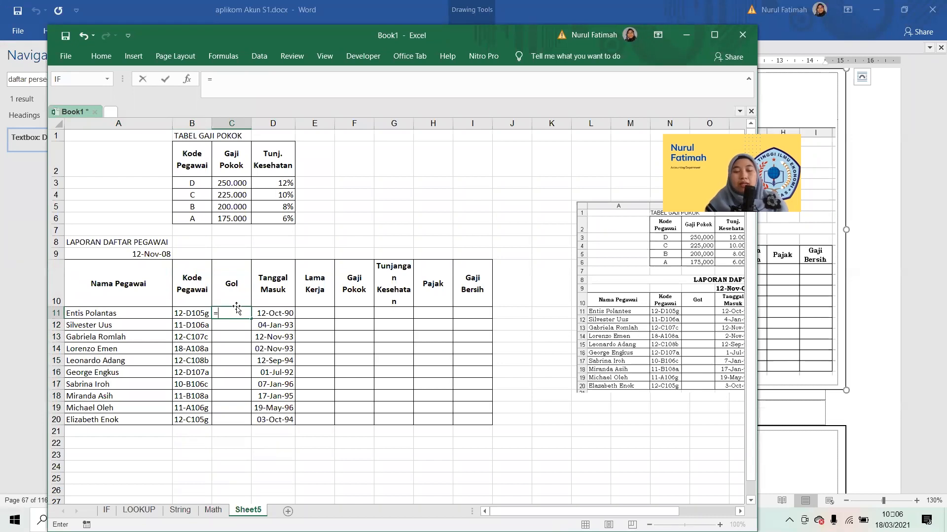
pyautogui.write('MID(')
pyautogui.click(208, 317)
pyautogui.write(';4;')
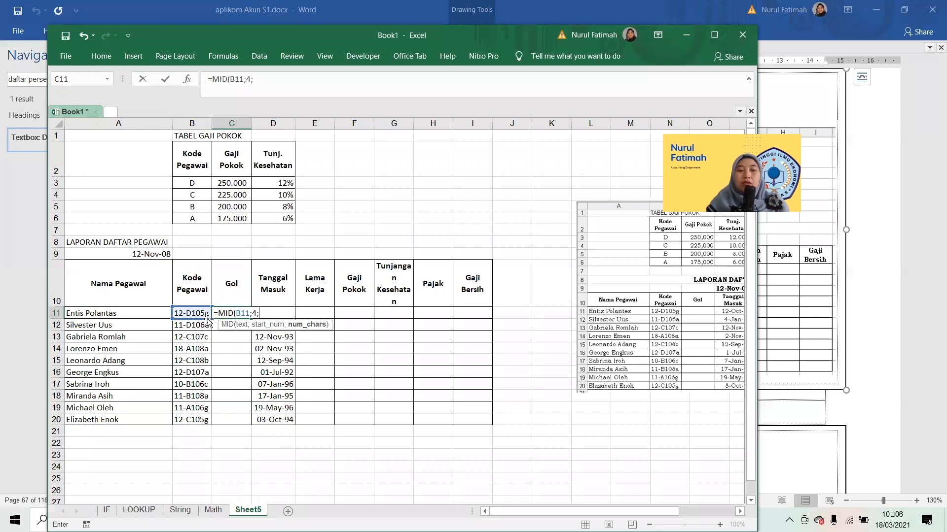
pyautogui.hotkey('ctrl', 'Return')
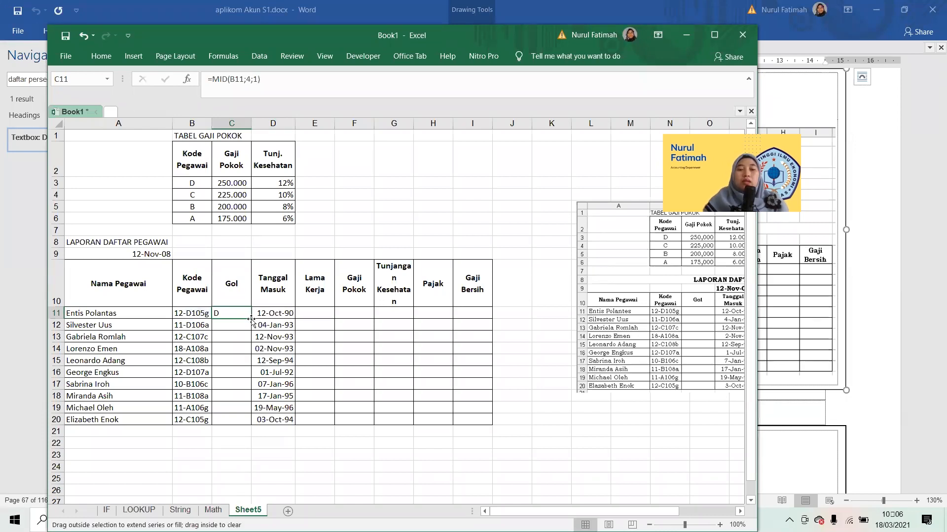
pyautogui.doubleClick(251, 319)
# Check the Lama Kerja rule in the Word document and bold the report date in A9 of the worksheet.
pyautogui.hotkey('alt', 'Tab')
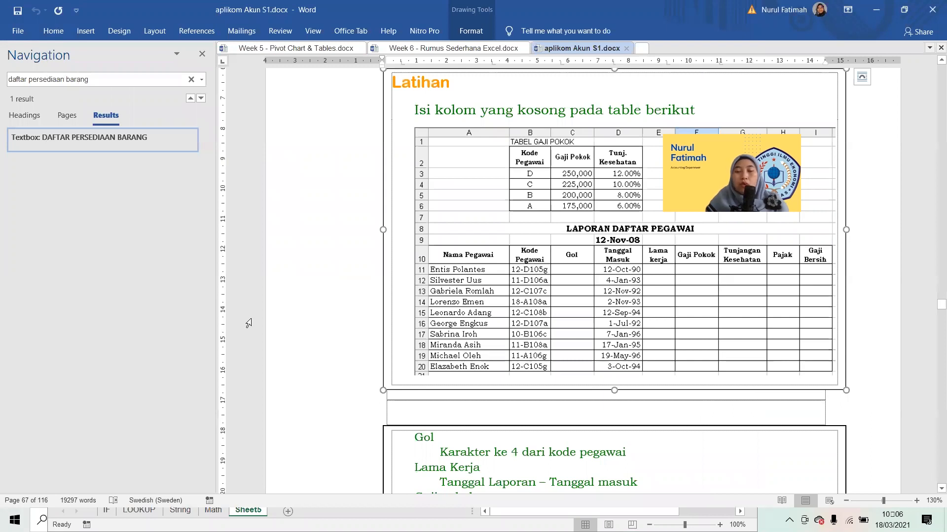
pyautogui.hotkey('alt', 'Tab')
pyautogui.click(256, 313)
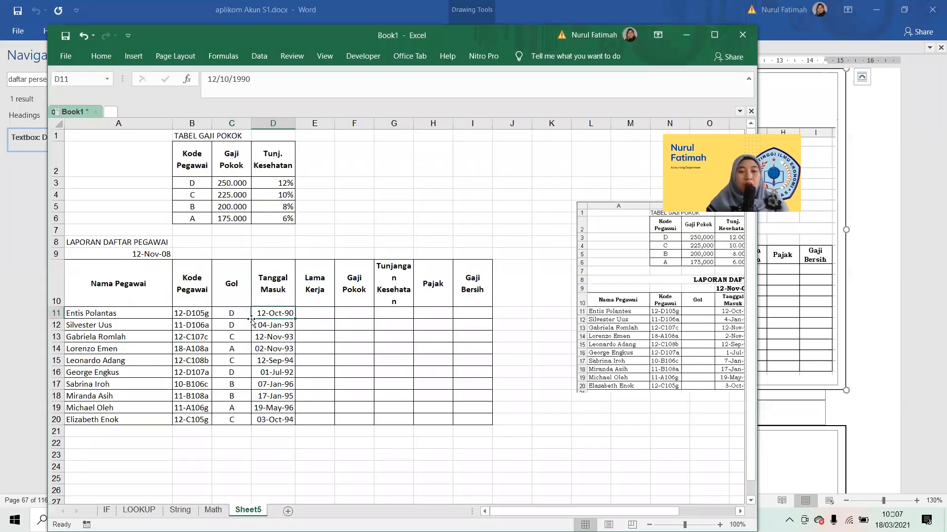
pyautogui.click(149, 255)
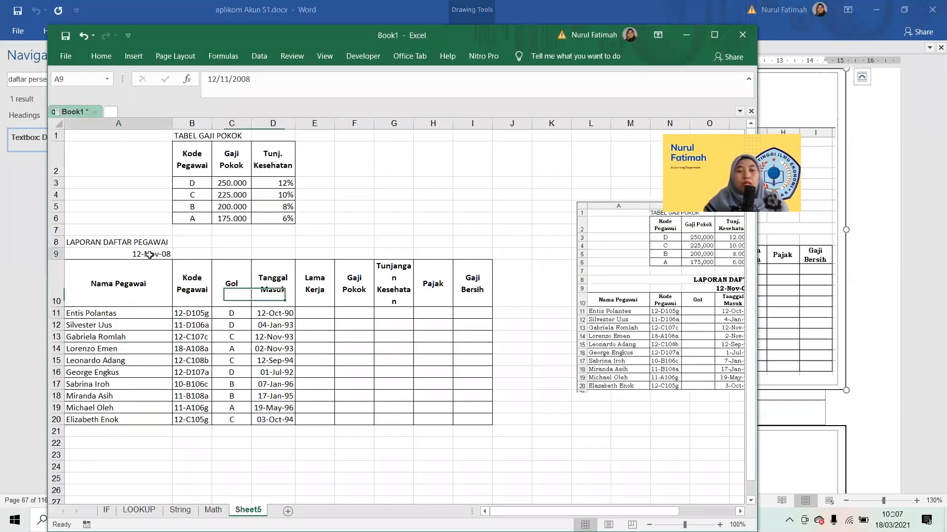
pyautogui.hotkey('ctrl', 'b')
# Calculate the first employee's Lama Kerja in E11 by subtracting the entry date from the report date with =$A$9-D11.
pyautogui.press('Right')
pyautogui.press('Right')
pyautogui.press('Right')
pyautogui.press('Right')
pyautogui.press('Down')
pyautogui.press('Down')
pyautogui.press('Down')
pyautogui.press('Up')
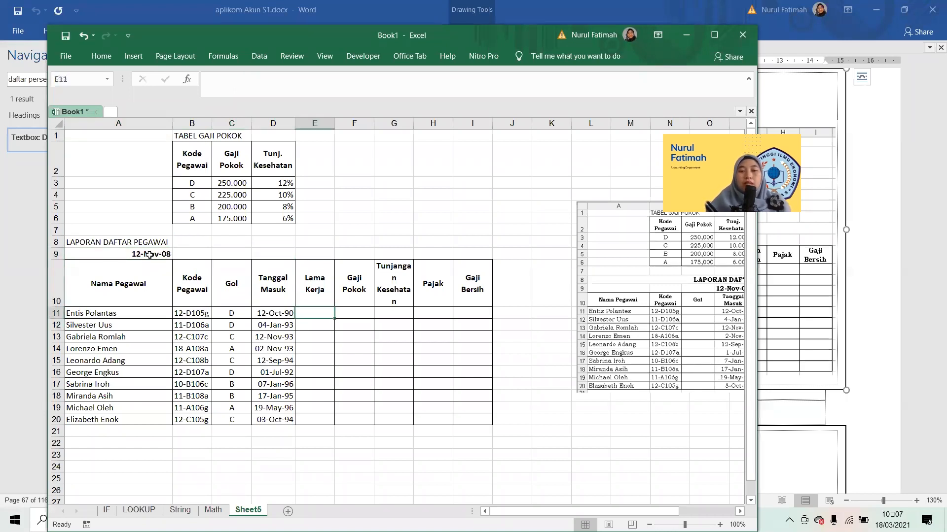
pyautogui.write('=')
pyautogui.press('Up')
pyautogui.press('Up')
pyautogui.press('Left')
pyautogui.press('Left')
pyautogui.press('Left')
pyautogui.press('Left')
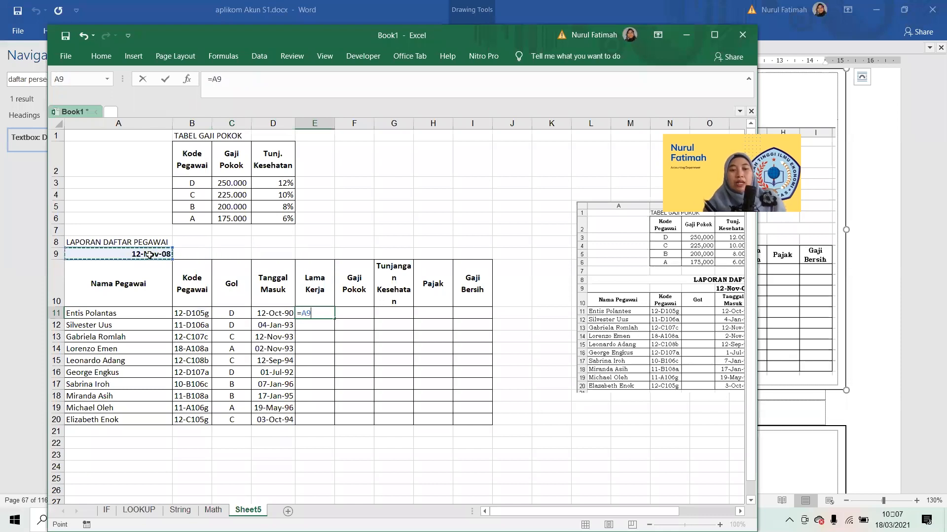
pyautogui.press('F4')
pyautogui.write('-')
pyautogui.click(267, 311)
pyautogui.press('Return')
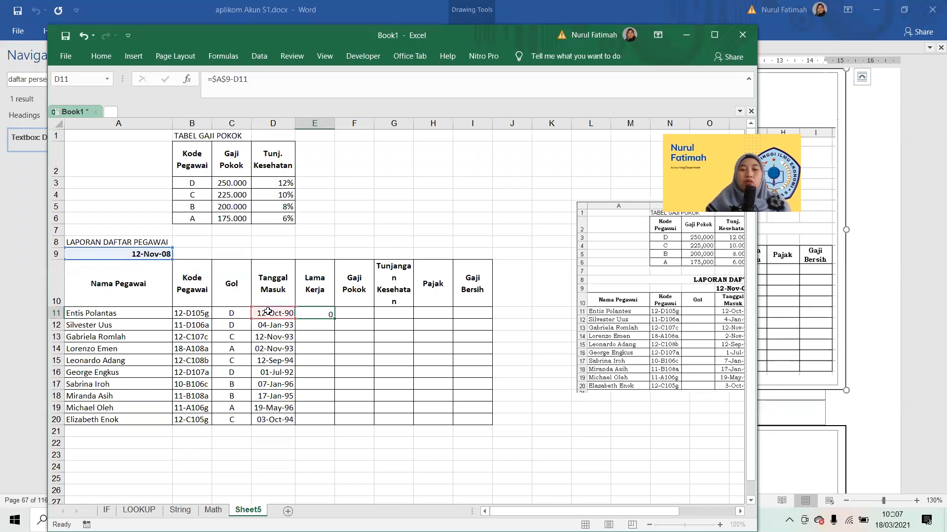
# Replace the Lama Kerja formula in E11 with the years between D11 and the report date in A9, and fill it down to E20.
pyautogui.hotkey('alt', 'Tab')
pyautogui.hotkey('alt', 'Tab')
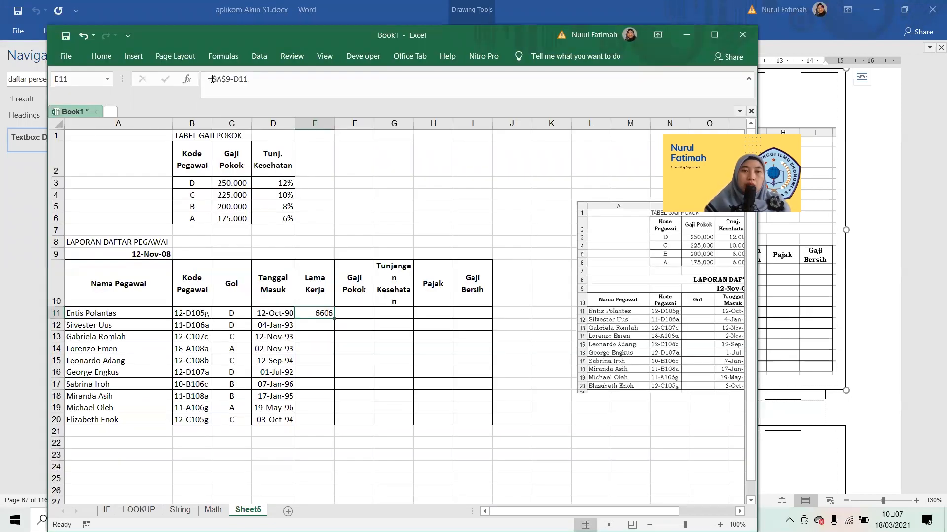
pyautogui.click(215, 80)
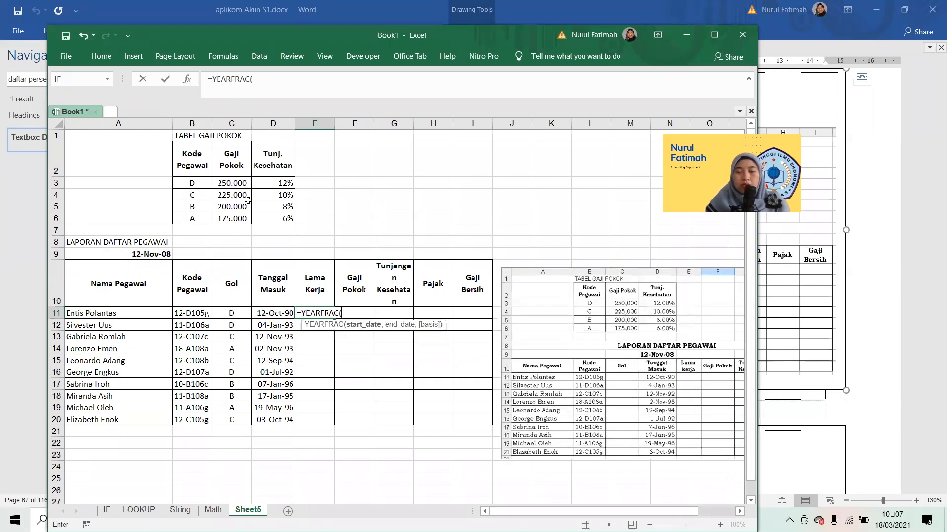
pyautogui.click(275, 312)
pyautogui.write(';')
pyautogui.click(150, 255)
pyautogui.press('Return')
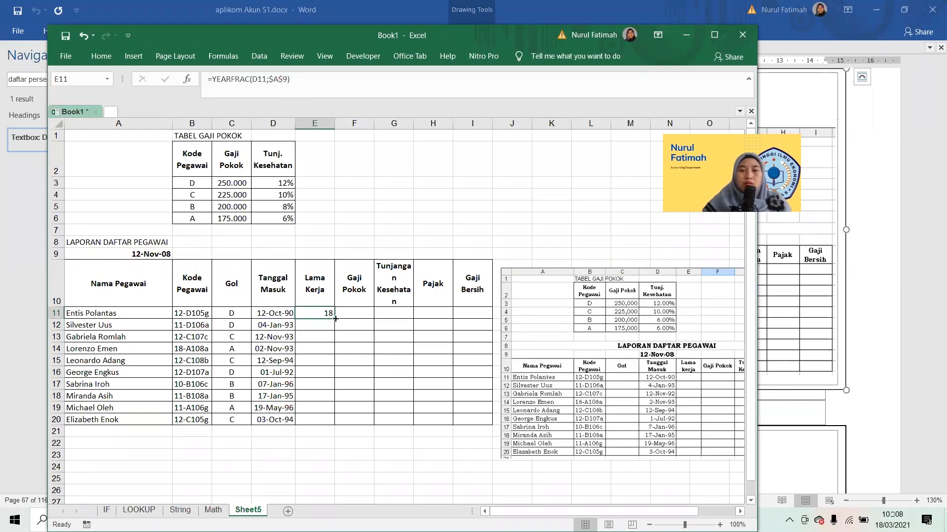
pyautogui.doubleClick(335, 319)
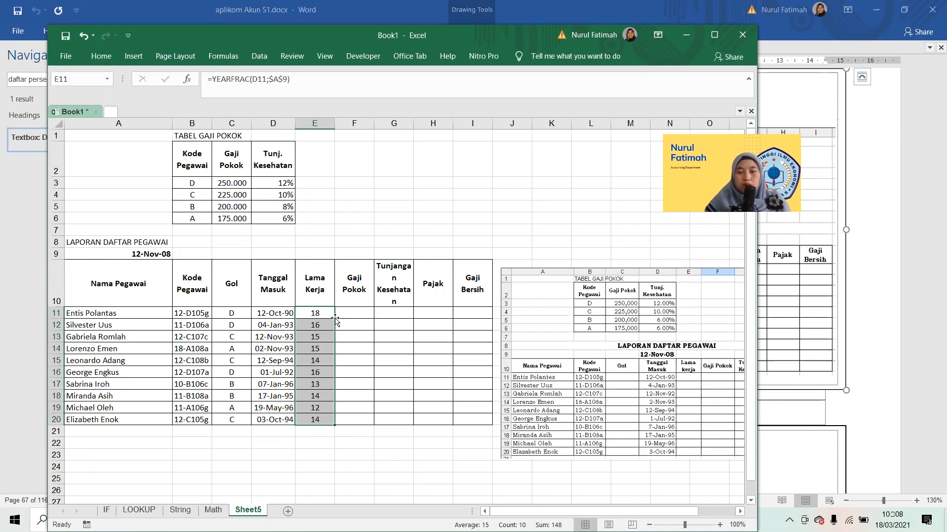
pyautogui.click(335, 319)
# Extend the Lama Kerja column header in E10 to "Lama Kerja (Tahun)".
pyautogui.press('Left')
pyautogui.press('Up')
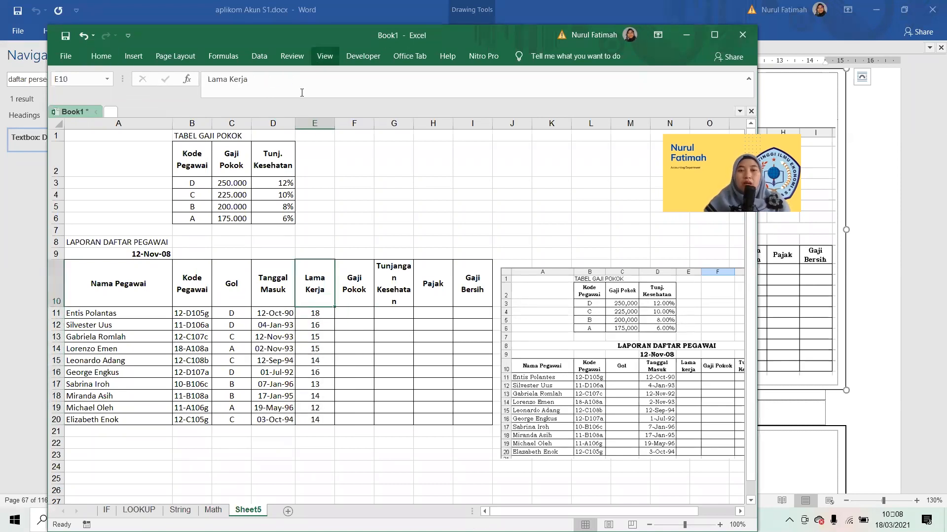
pyautogui.click(297, 86)
pyautogui.write('(Tahun)')
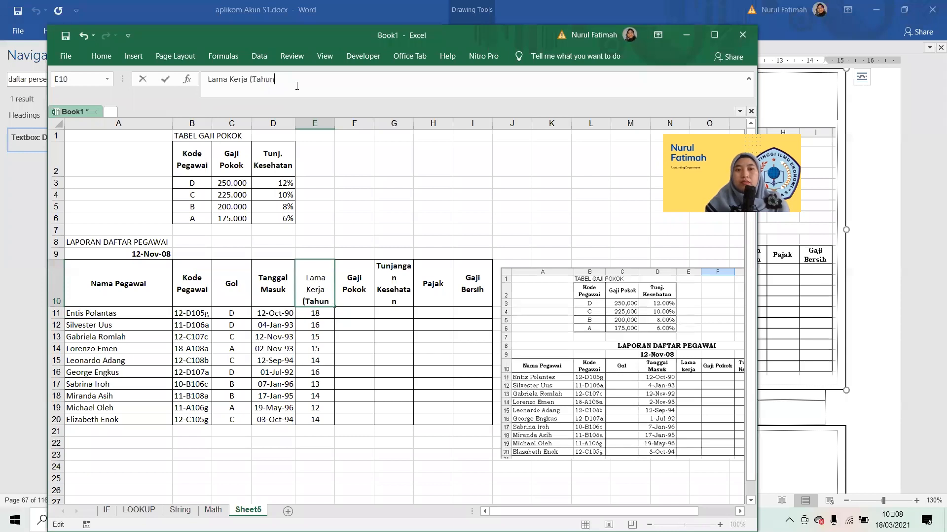
pyautogui.press('Return')
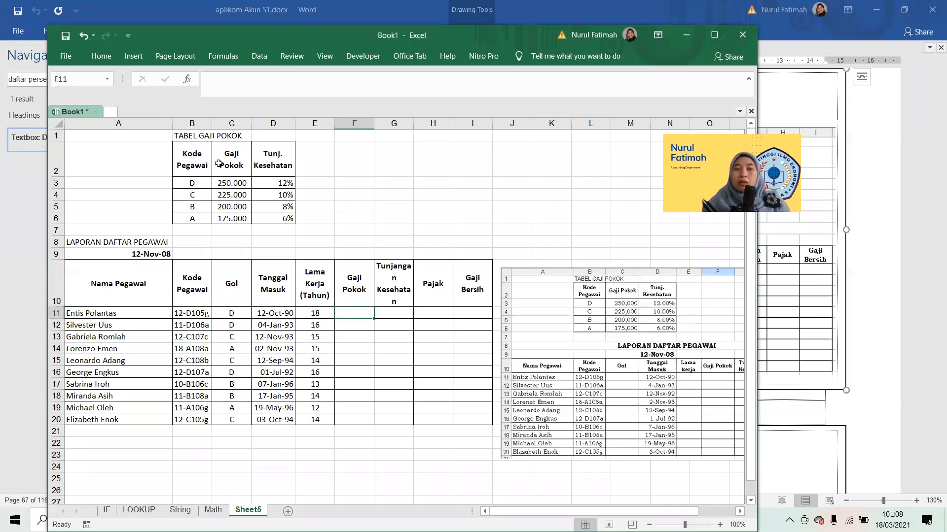
# Look up the first employee's Gaji Pokok in F11 with =VLOOKUP(C11;$B$2:$D$6;2;FALSE).
pyautogui.write('=vlook')
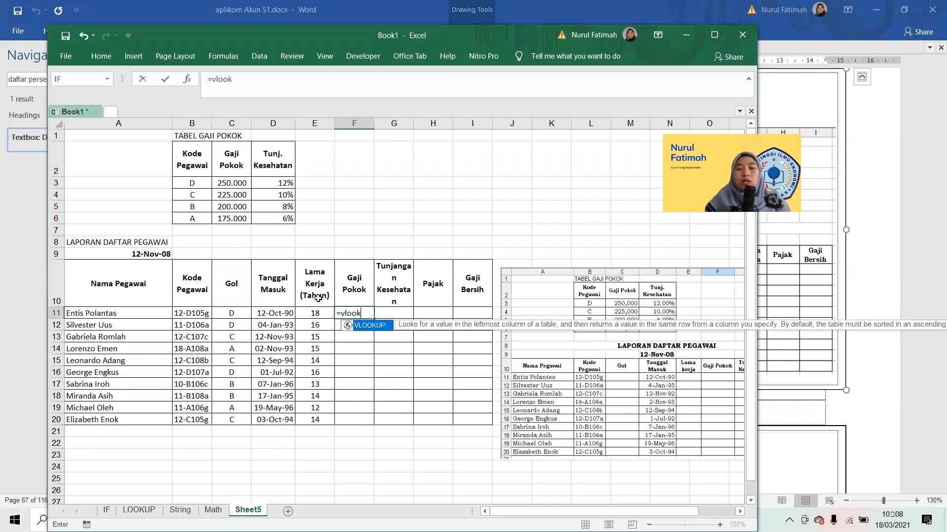
pyautogui.press('Tab')
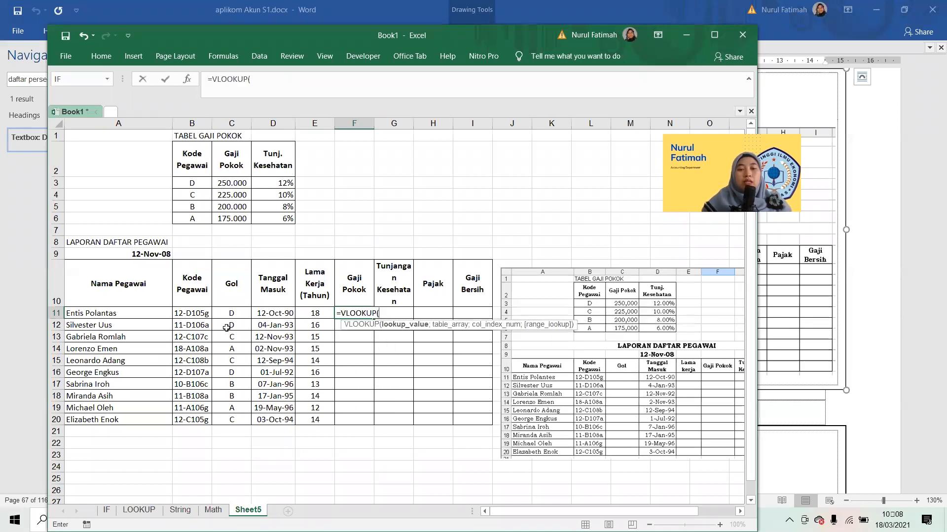
pyautogui.click(232, 313)
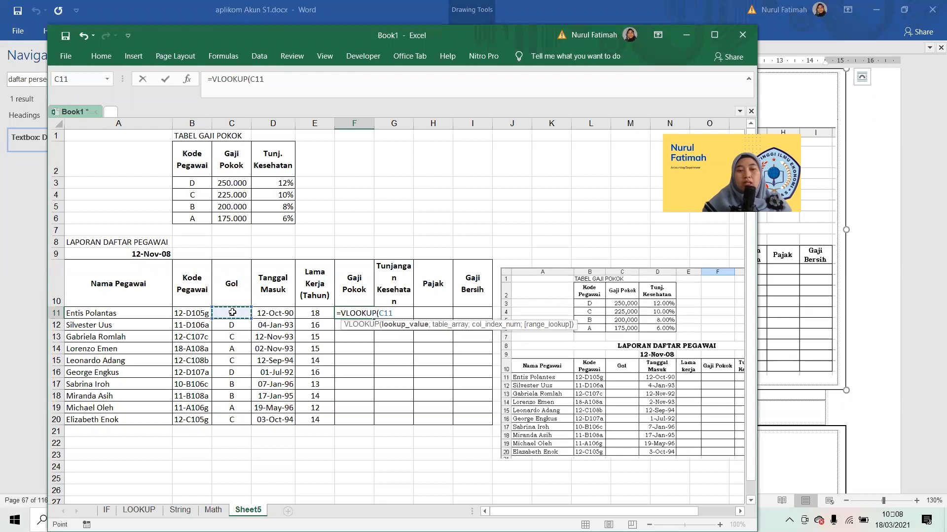
pyautogui.write(';')
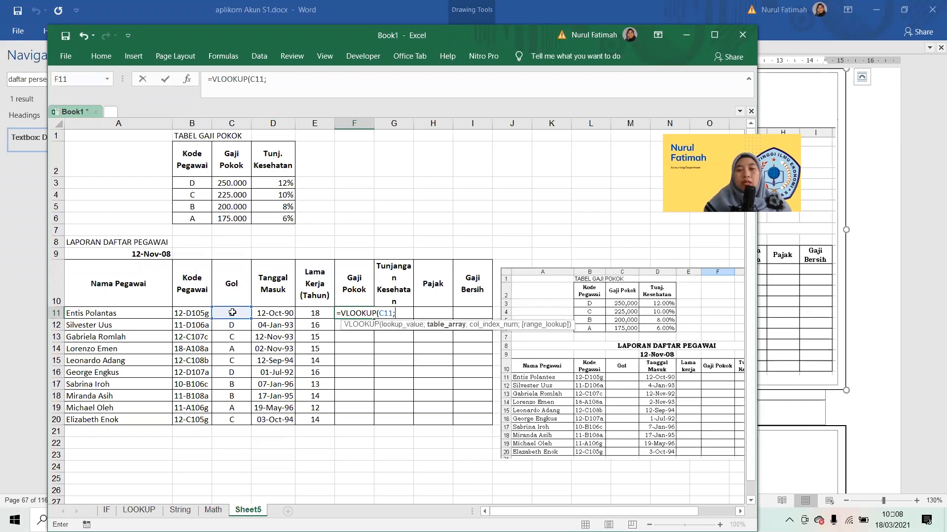
pyautogui.moveTo(192, 172); pyautogui.dragTo(289, 220)
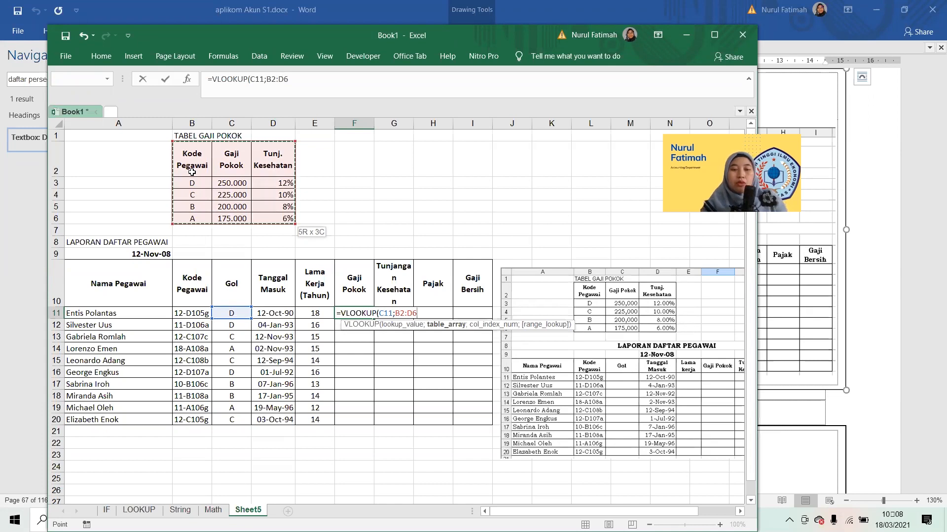
pyautogui.press('F4')
pyautogui.write(';')
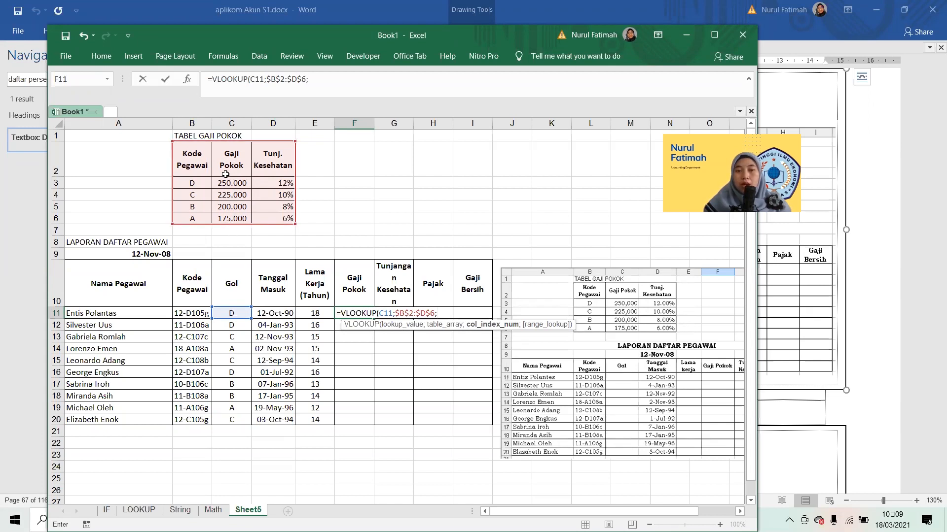
pyautogui.write('2;')
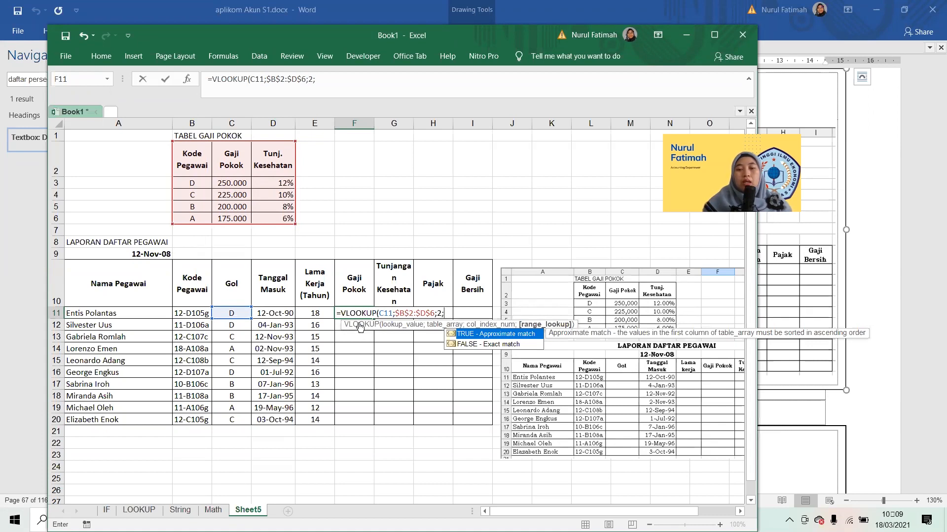
pyautogui.doubleClick(479, 343)
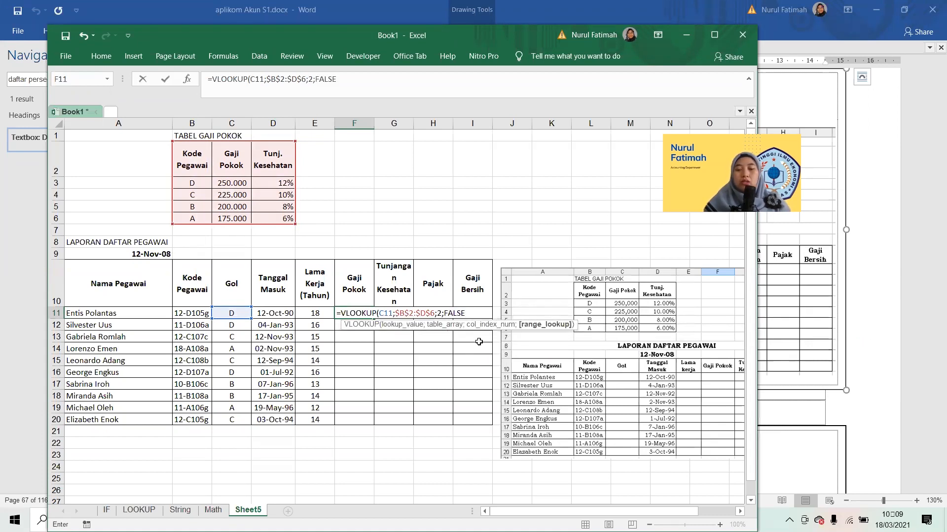
pyautogui.press('Return')
# Fill the Gaji Pokok lookup formula down from F11 to F20.
pyautogui.click(362, 314)
pyautogui.doubleClick(374, 319)
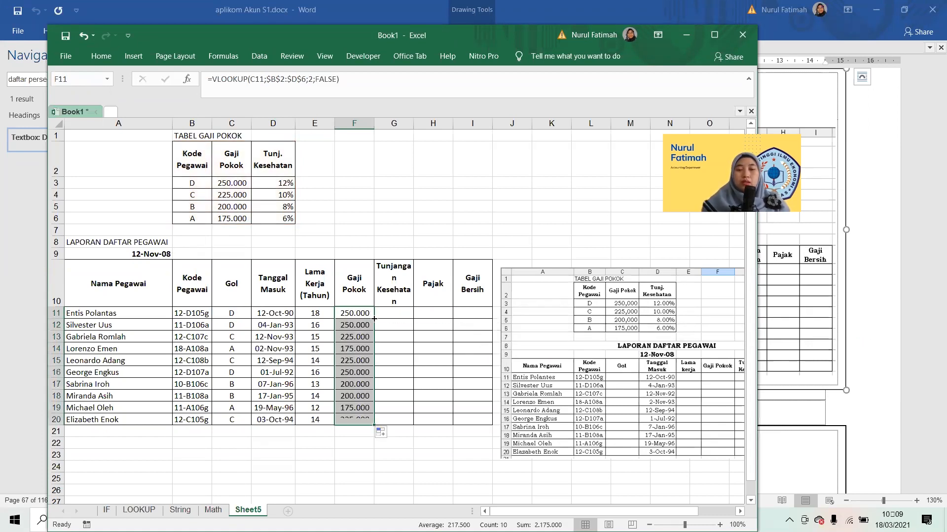
pyautogui.click(375, 319)
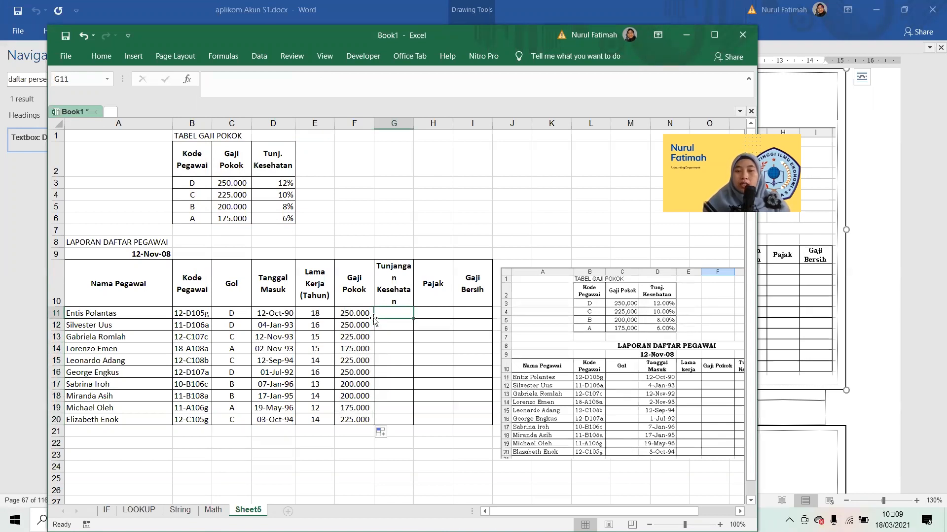
# Build a Tunjangan Kesehatan lookup in G11 with =VLOOKUP(C11;$B$2:$D$6;3;FALSE).
pyautogui.click(272, 181)
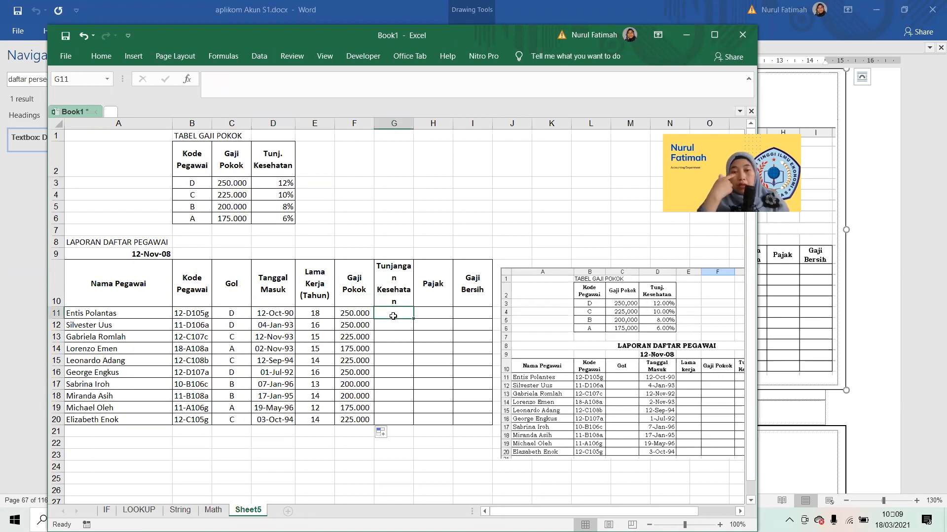
pyautogui.write('=')
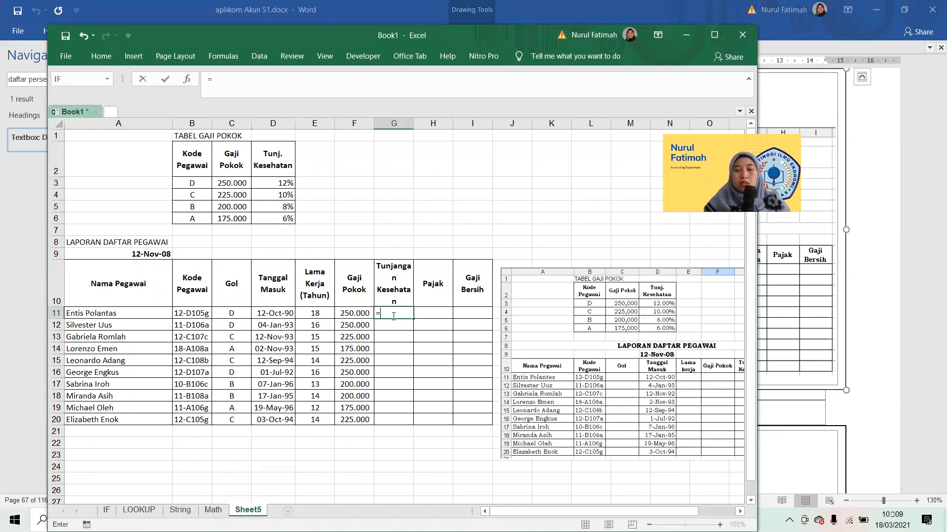
pyautogui.write('VLOOKUP(')
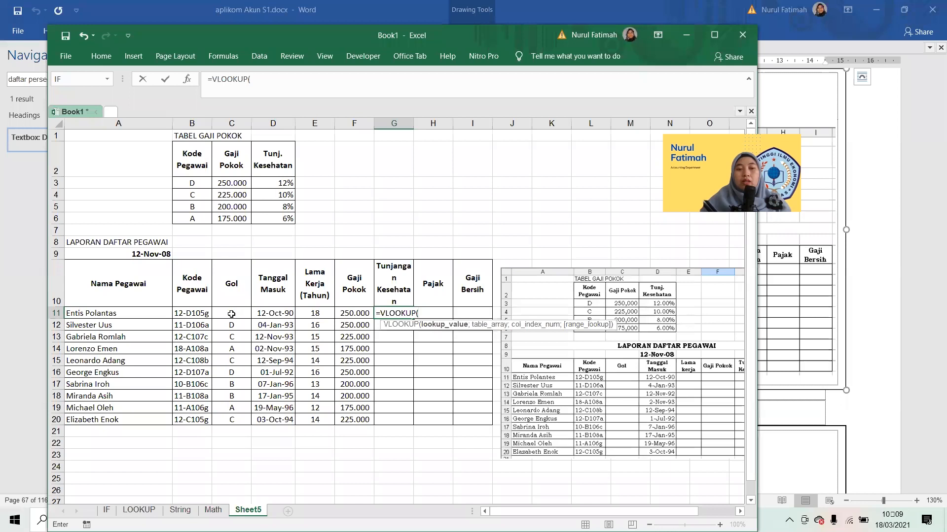
pyautogui.click(231, 314)
pyautogui.write(';')
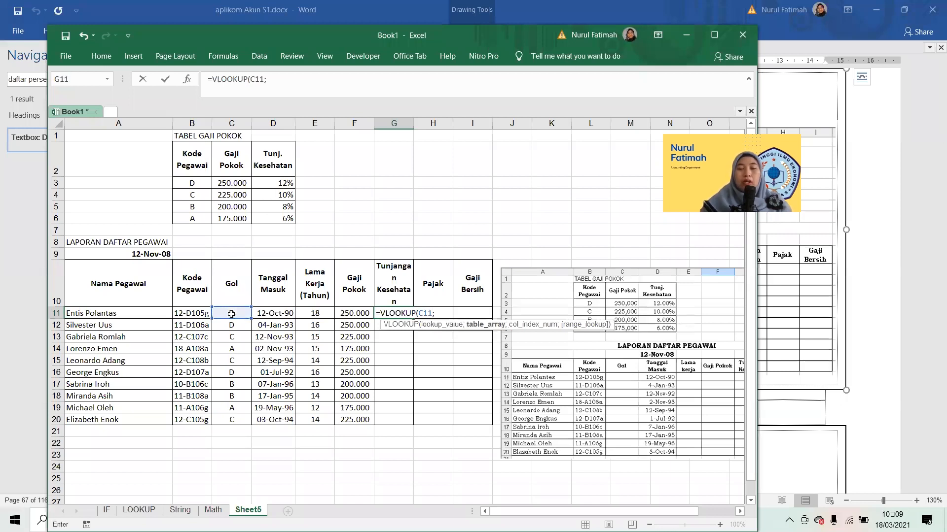
pyautogui.moveTo(193, 165); pyautogui.dragTo(276, 219)
pyautogui.press('F4')
pyautogui.write(';')
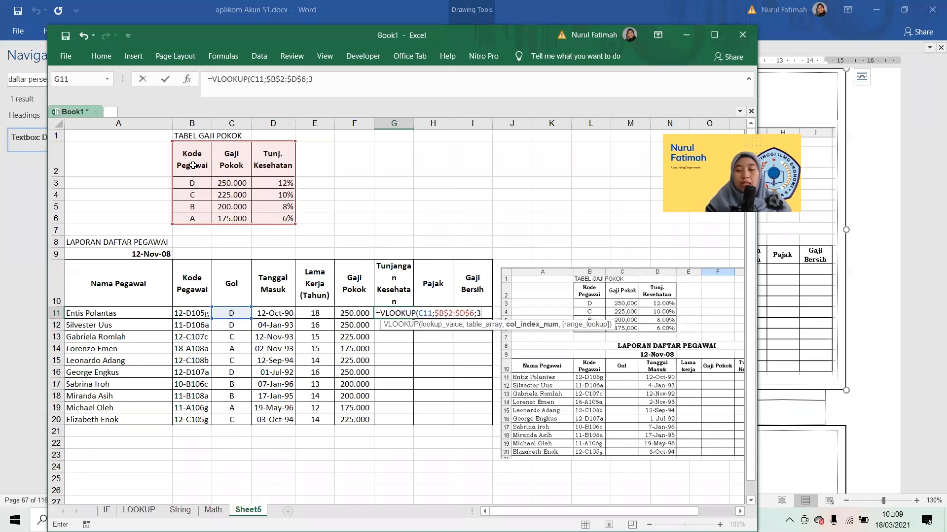
pyautogui.write('3;')
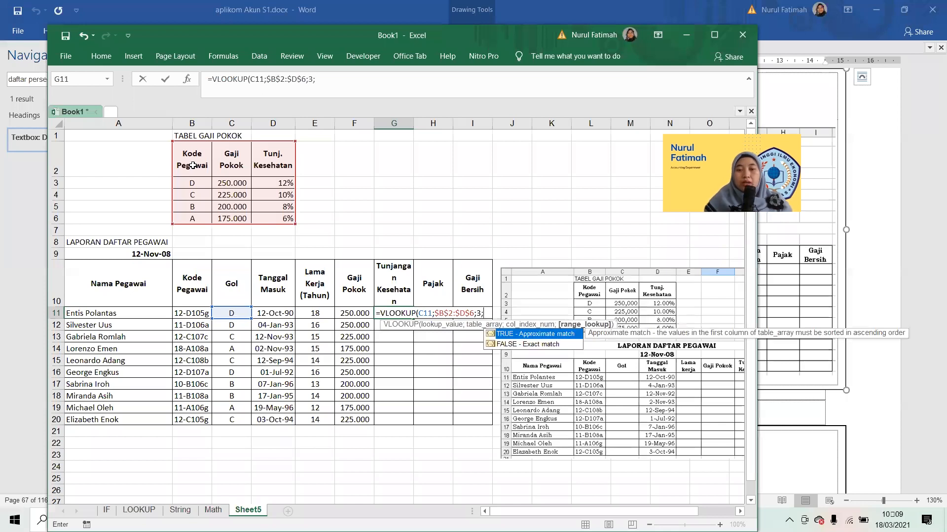
pyautogui.press('Down')
pyautogui.press('Tab')
pyautogui.write(')')
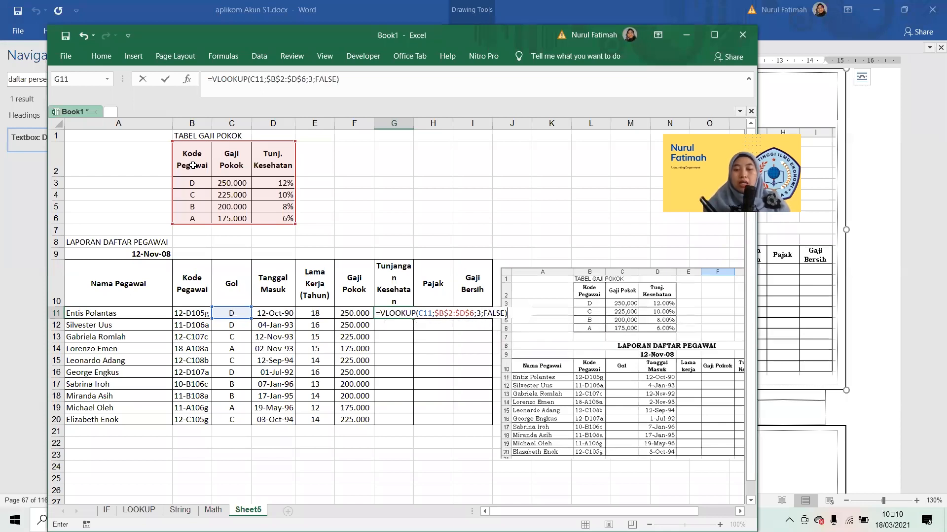
pyautogui.write('*')
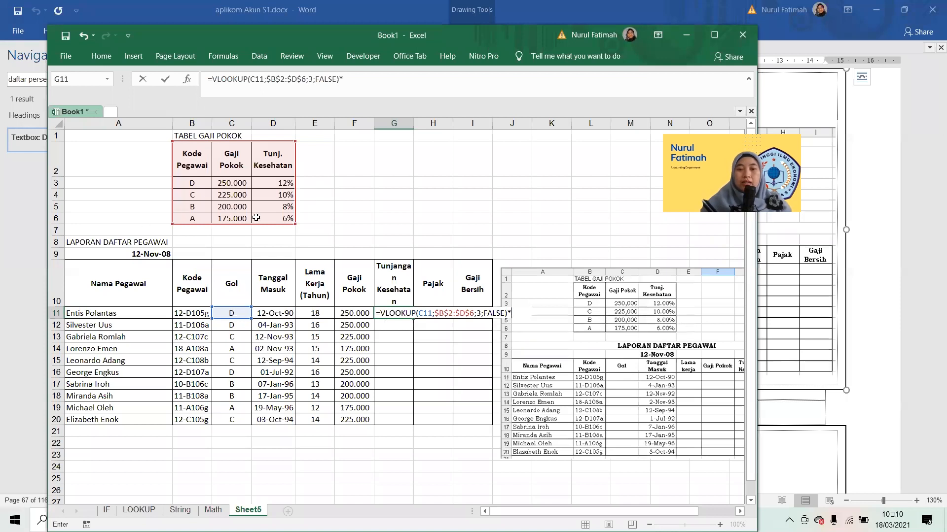
# Multiply the G11 lookup by the Gaji Pokok in F11 and fill the formula down to G20.
pyautogui.click(344, 313)
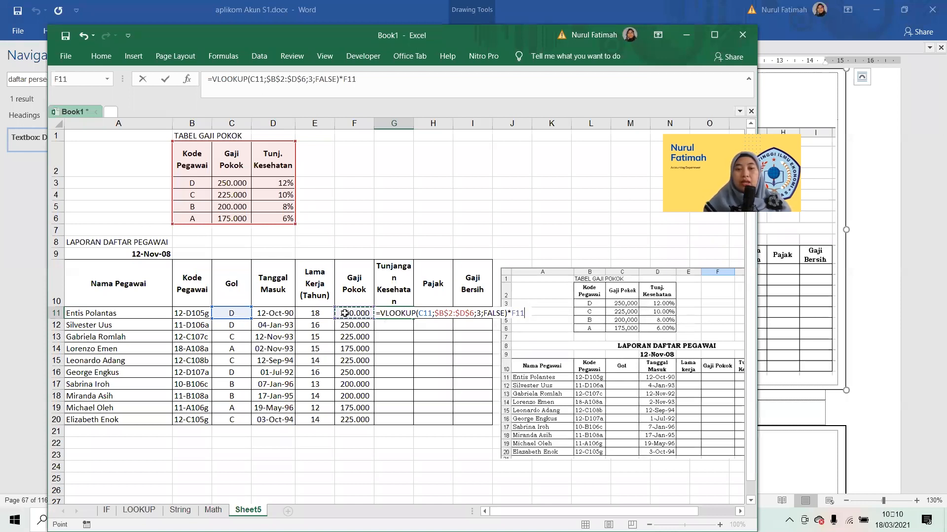
pyautogui.press('Return')
pyautogui.press('Up')
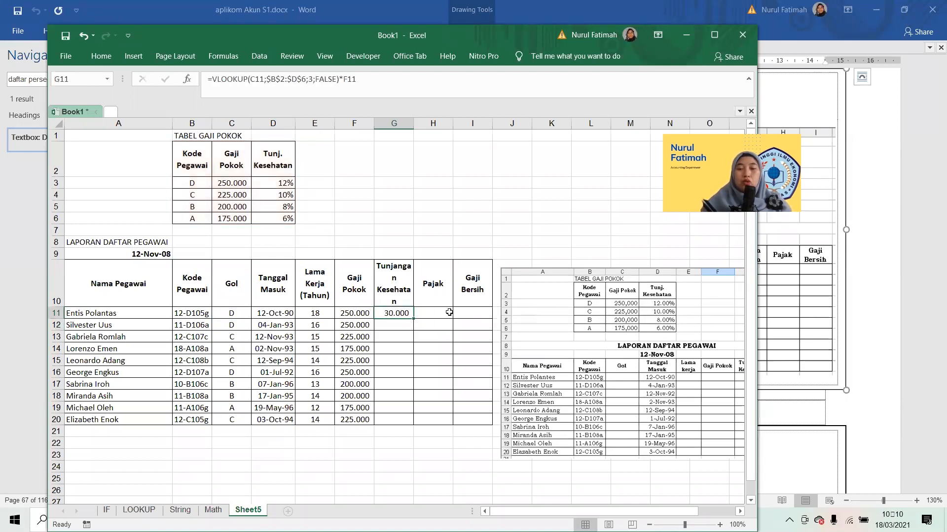
pyautogui.doubleClick(414, 318)
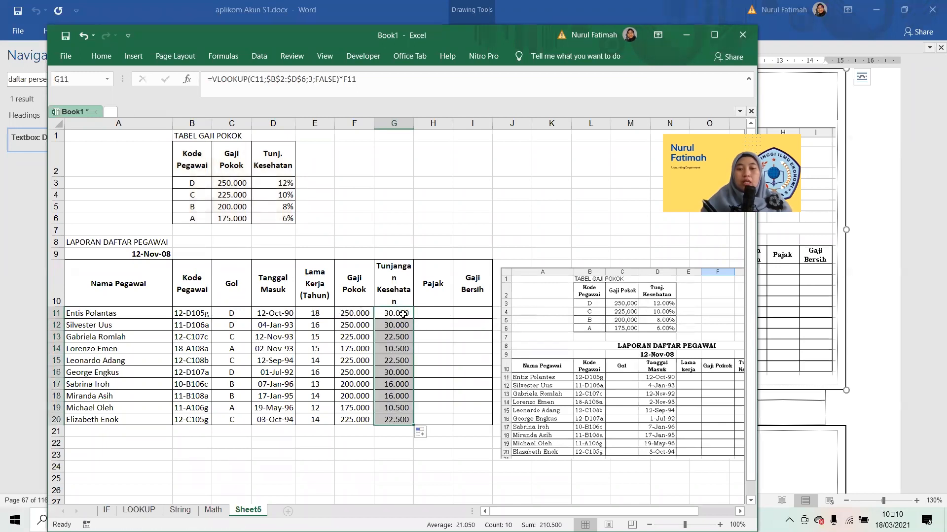
pyautogui.click(397, 311)
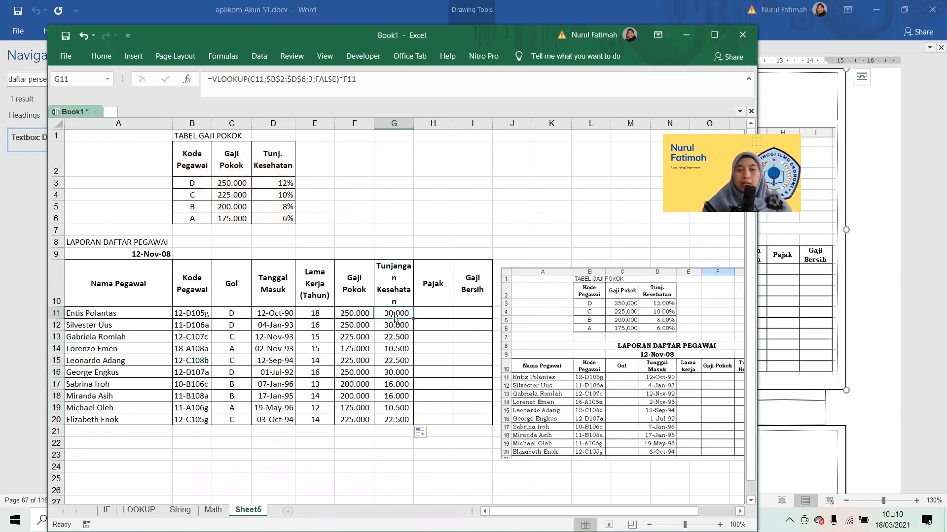
# Check the Pajak rules in the Word module and start an IF formula in H11 with the condition F11>200000.
pyautogui.click(428, 313)
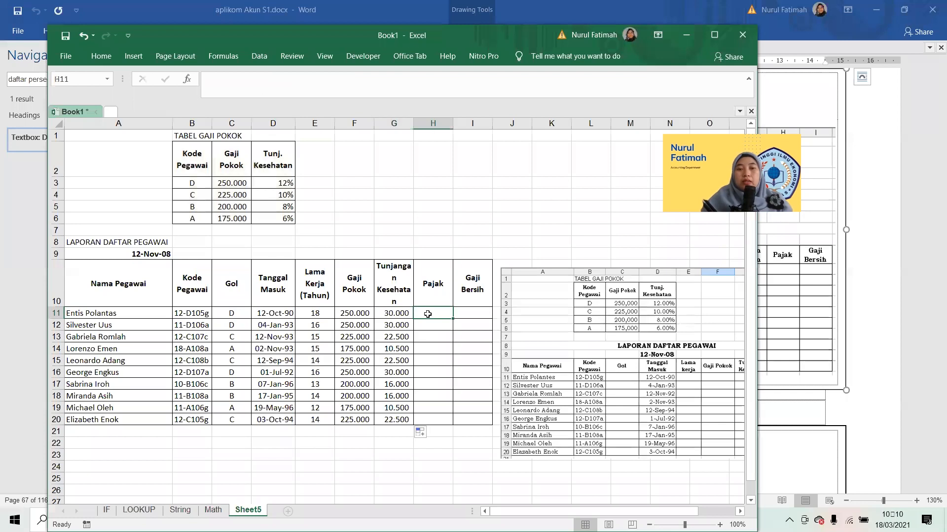
pyautogui.hotkey('alt', 'Tab')
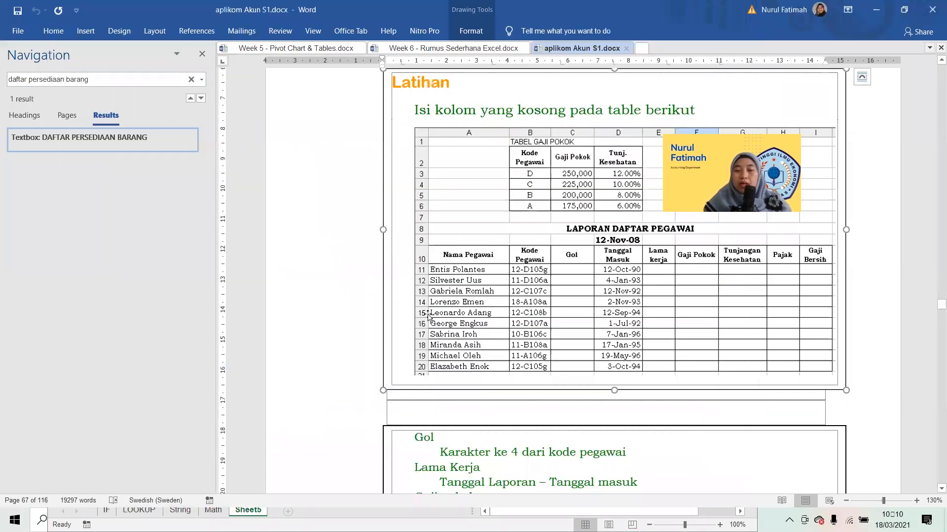
pyautogui.scroll(-10, 429, 315)
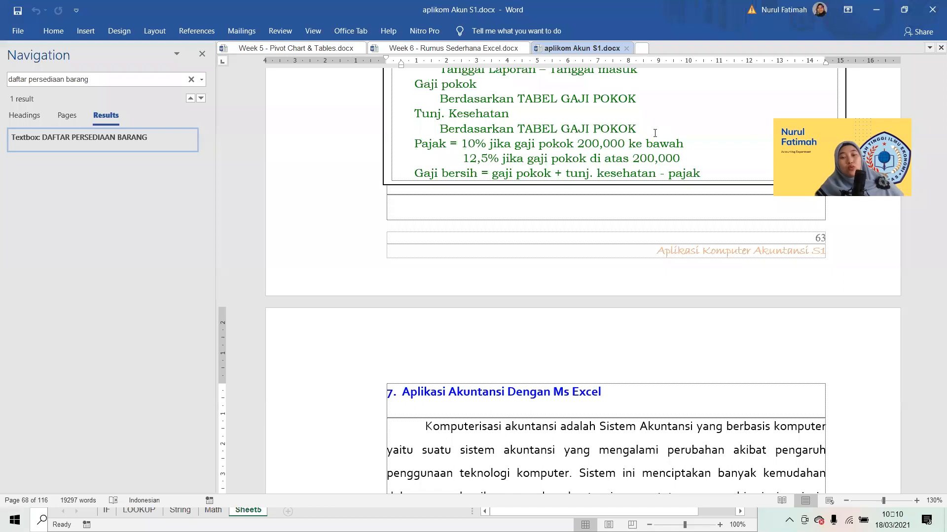
pyautogui.hotkey('alt', 'Tab')
pyautogui.write('=IF(')
pyautogui.click(346, 312)
pyautogui.write('>200000;')
pyautogui.hotkey('alt', 'Tab')
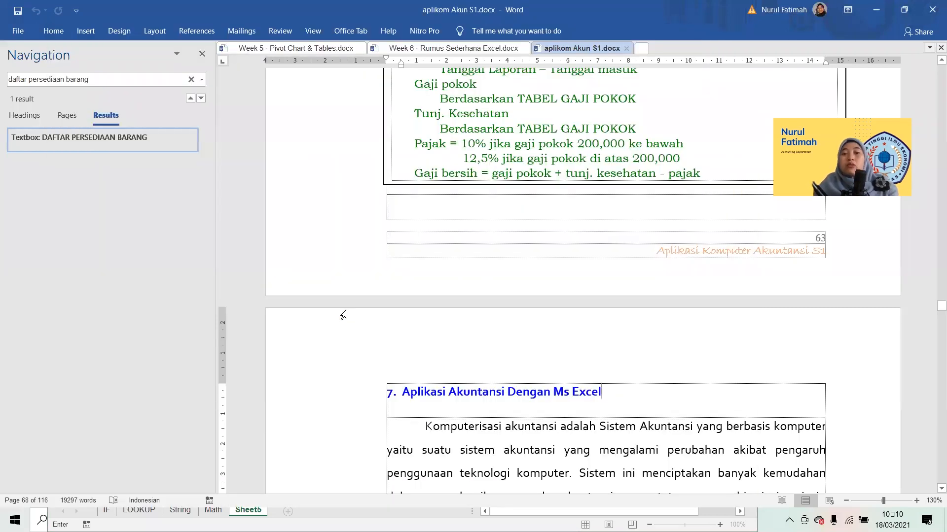
pyautogui.hotkey('alt', 'Tab')
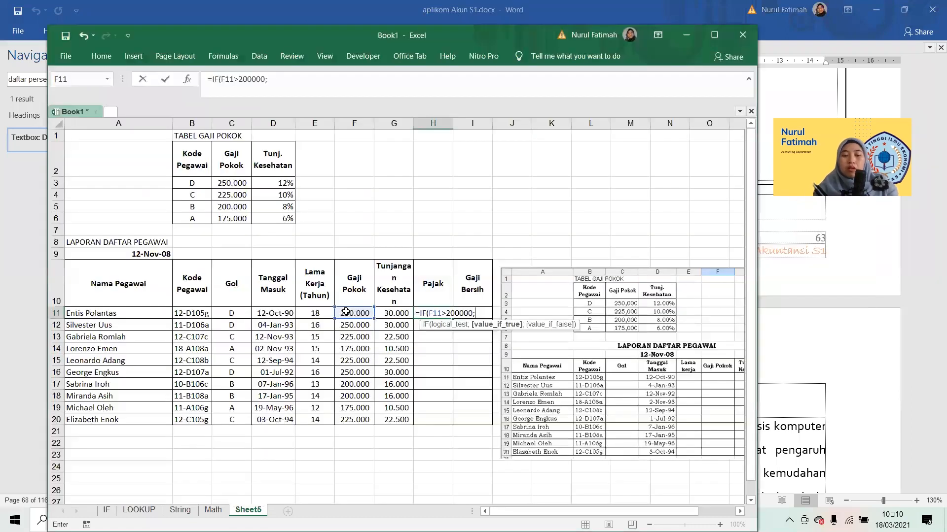
# Complete the Pajak formula in H11 with 12,5%*F11 if true and 10%*F11 otherwise, and fill it down to H20.
pyautogui.write('12,5')
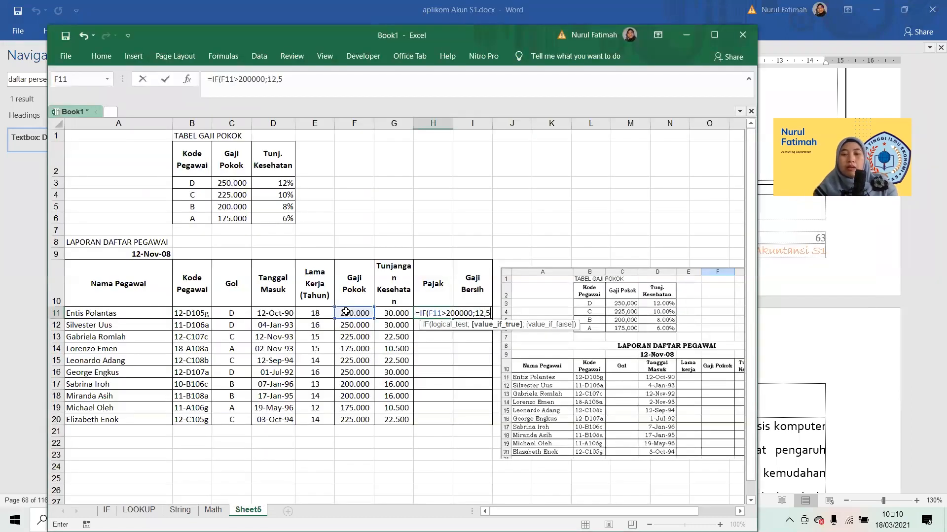
pyautogui.write('%*')
pyautogui.click(346, 312)
pyautogui.write(';')
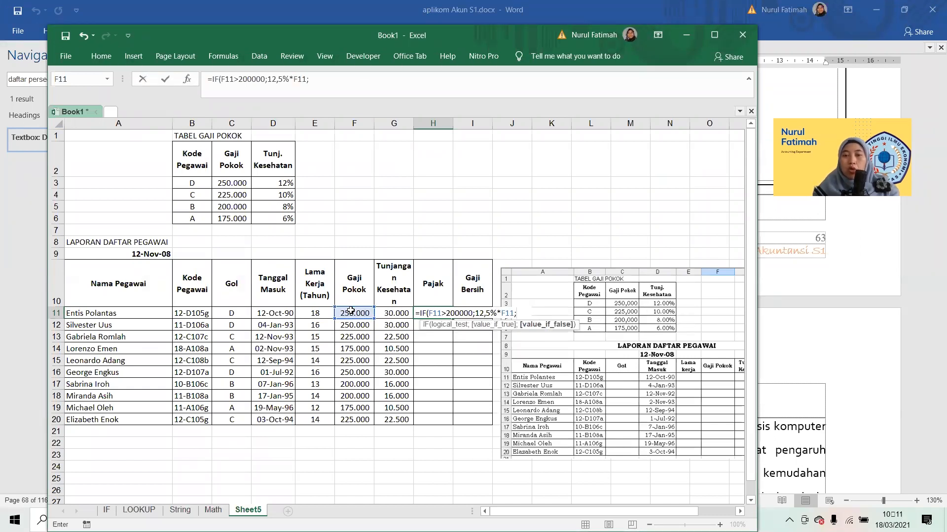
pyautogui.write('10%*')
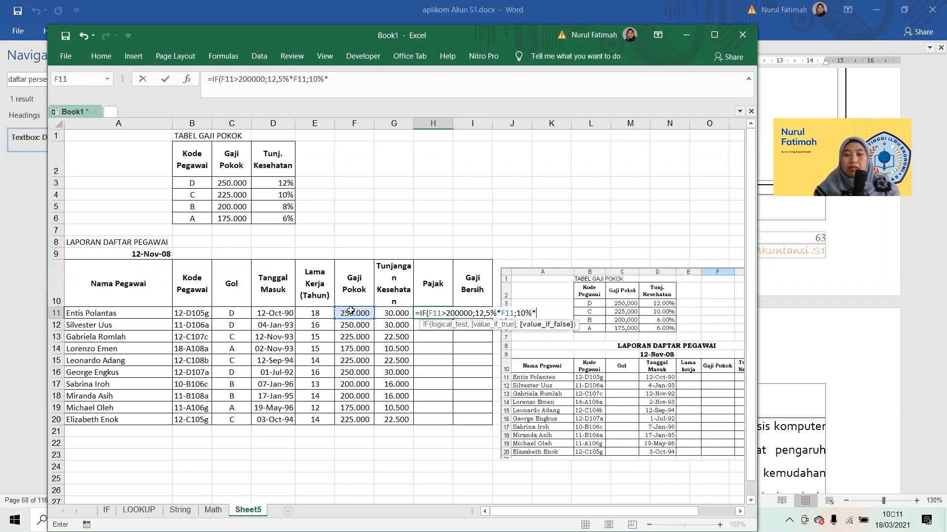
pyautogui.click(350, 311)
pyautogui.write(')')
pyautogui.press('Return')
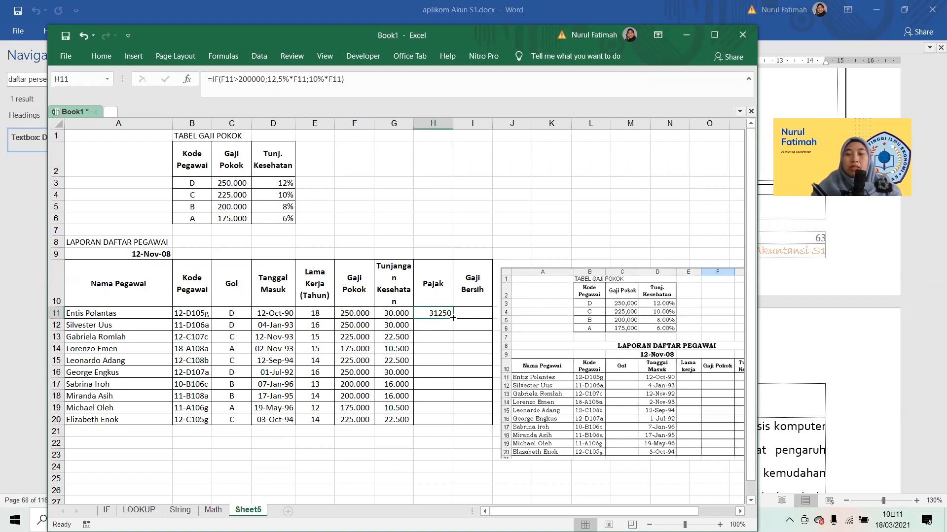
pyautogui.doubleClick(453, 318)
# Check the Gaji Bersih rule in the Word module, enter =F11+G11-H11 in I11 and fill it down to I20.
pyautogui.click(454, 318)
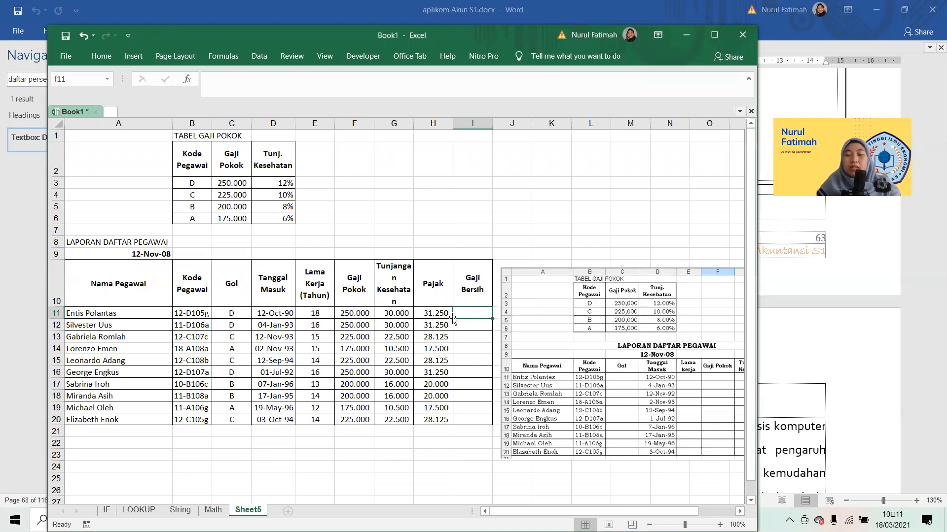
pyautogui.hotkey('alt', 'Tab')
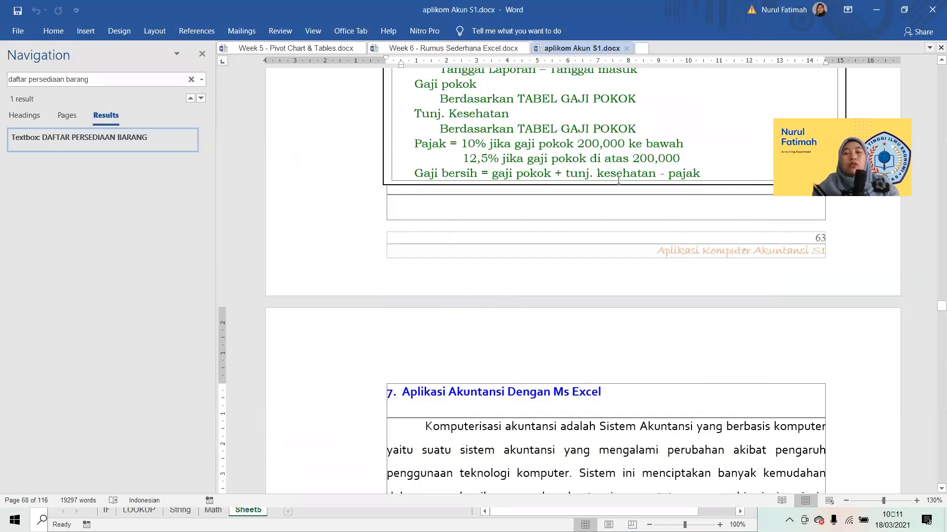
pyautogui.hotkey('alt', 'Tab')
pyautogui.write('=')
pyautogui.press('Left')
pyautogui.press('Left')
pyautogui.press('Left')
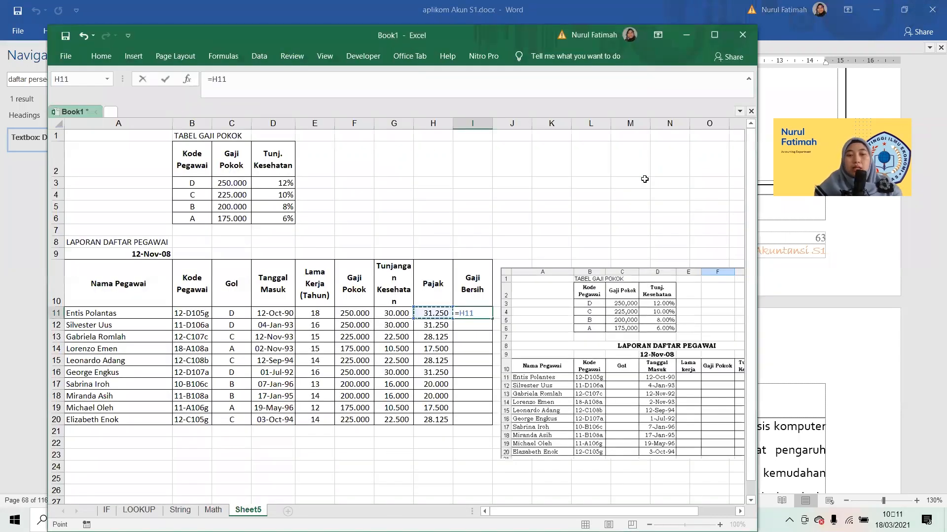
pyautogui.write('+')
pyautogui.press('Left')
pyautogui.press('Left')
pyautogui.write('-')
pyautogui.press('Left')
pyautogui.press('Return')
pyautogui.press('Up')
pyautogui.doubleClick(492, 319)
# Delete the exercise reference picture beside the report table.
pyautogui.click(472, 376)
pyautogui.click(616, 357)
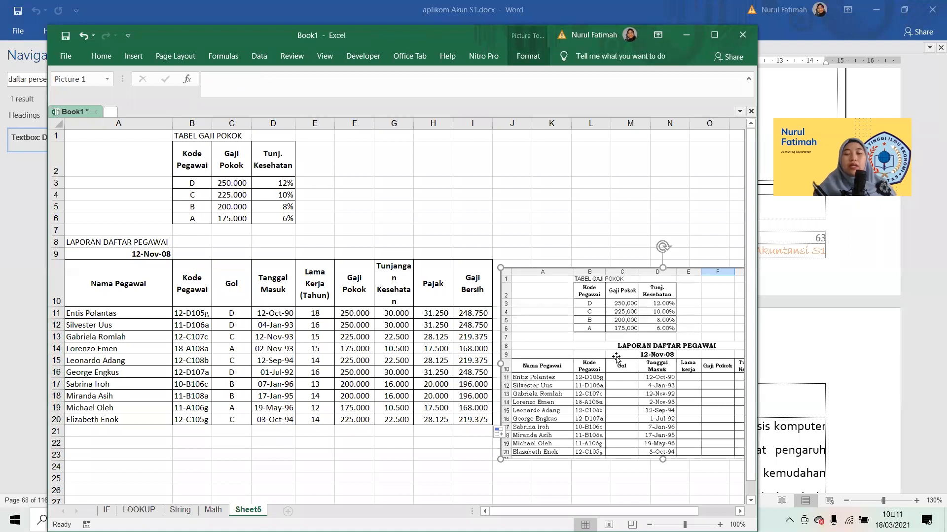
pyautogui.press('Delete')
# Merge and centre the LAPORAN DAFTAR PEGAWAI title across A8:I8 and make it bold.
pyautogui.click(108, 243)
pyautogui.hotkey('shift', 'Right')
pyautogui.hotkey('shift', 'Right')
pyautogui.hotkey('shift', 'Right')
pyautogui.hotkey('shift', 'Right')
pyautogui.hotkey('shift', 'Right')
pyautogui.hotkey('shift', 'Right')
pyautogui.hotkey('shift', 'Right')
pyautogui.hotkey('shift', 'Right')
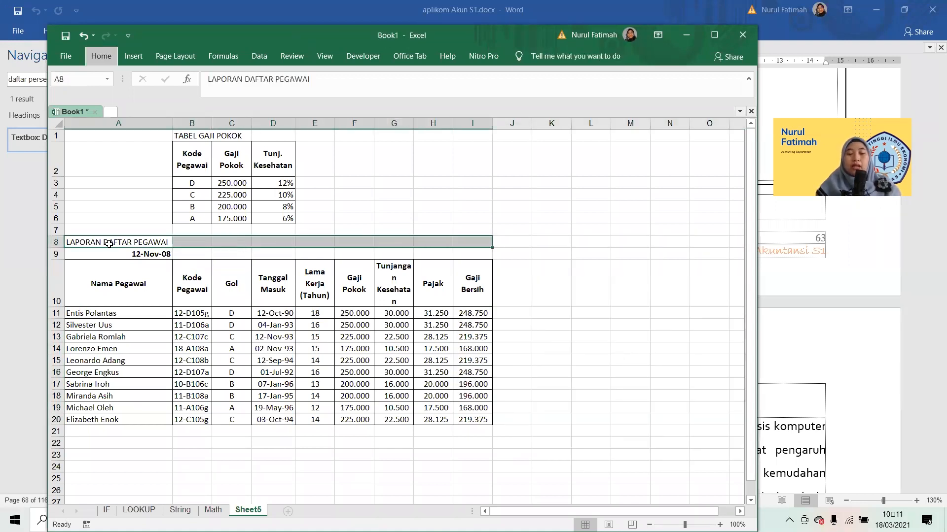
pyautogui.hotkey('alt', 'h')
pyautogui.press('m')
pyautogui.press('c')
pyautogui.hotkey('ctrl', 'b')
# Make the TABEL GAJI POKOK title in B1 bold.
pyautogui.press('Up')
pyautogui.press('Up')
pyautogui.press('Up')
pyautogui.press('Up')
pyautogui.press('Up')
pyautogui.press('Up')
pyautogui.press('Up')
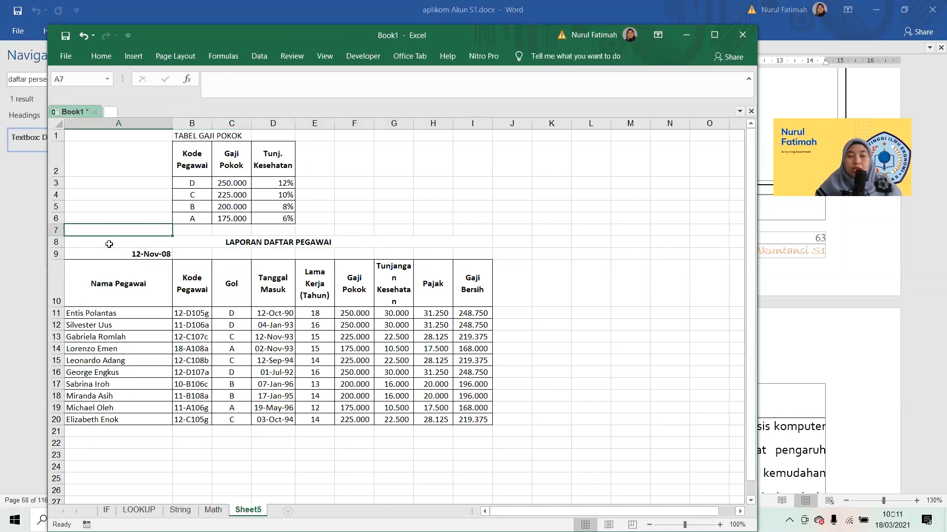
pyautogui.press('Right')
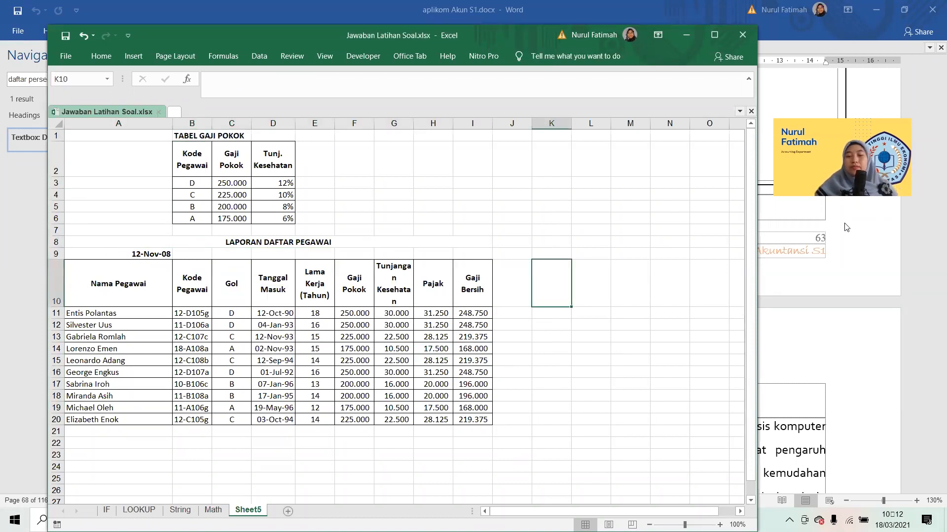